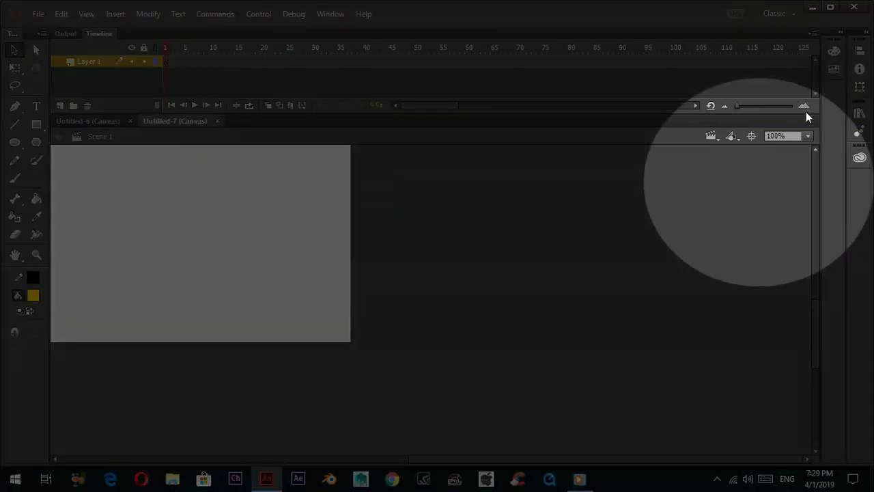
Draw a yellow circle with a black outline slightly left of the stage's centre using the Oval tool.
{"action": "left_click", "coordinate": [808, 136]}
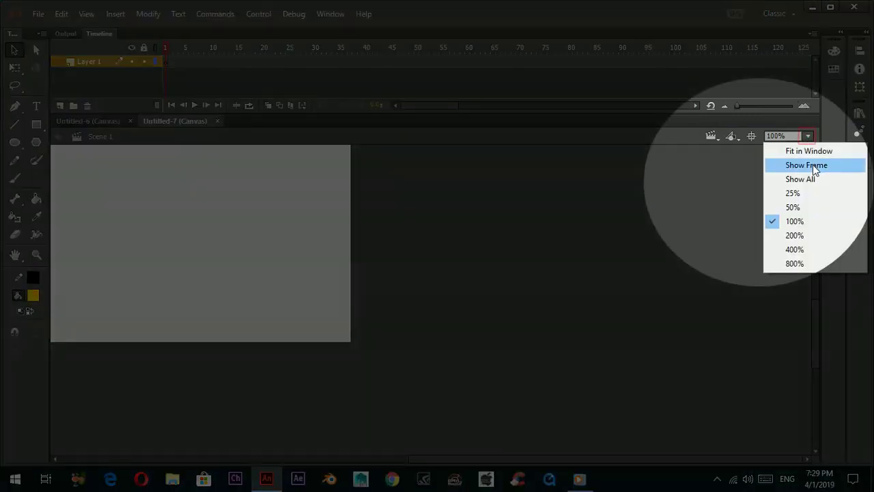
{"action": "left_click", "coordinate": [811, 165]}
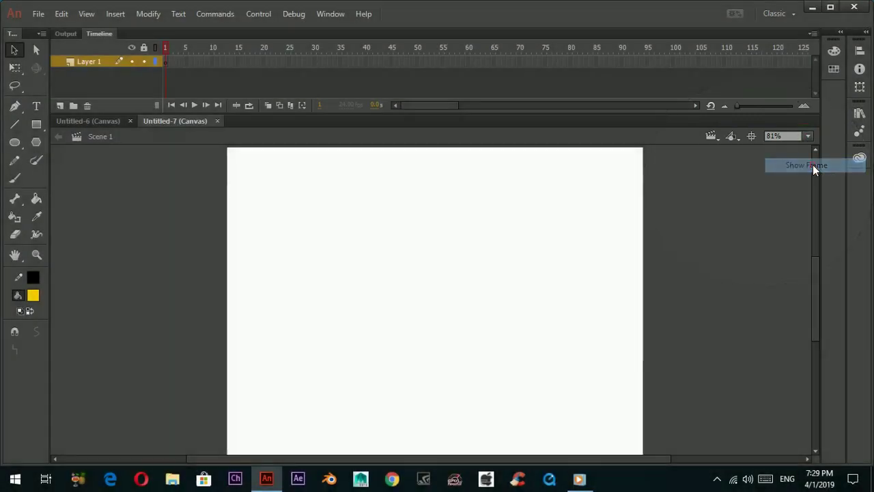
{"action": "left_click", "coordinate": [14, 142]}
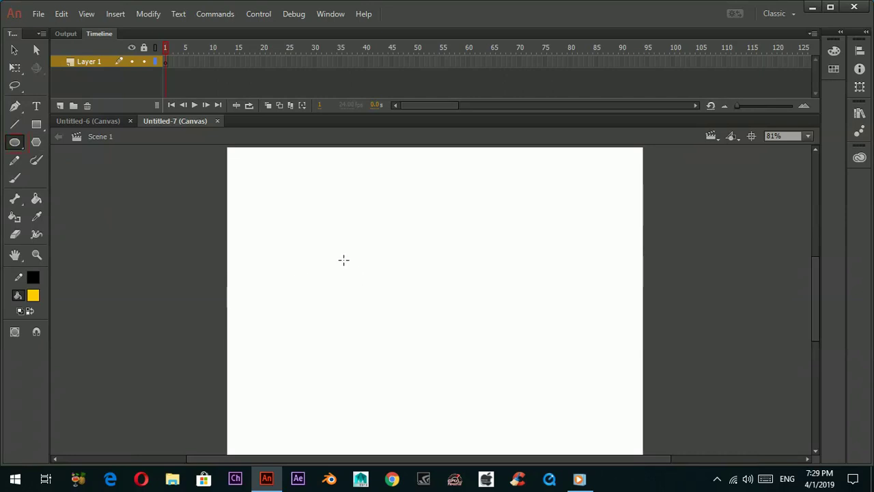
{"action": "left_click_drag", "start_coordinate": [343, 260], "coordinate": [478, 389]}
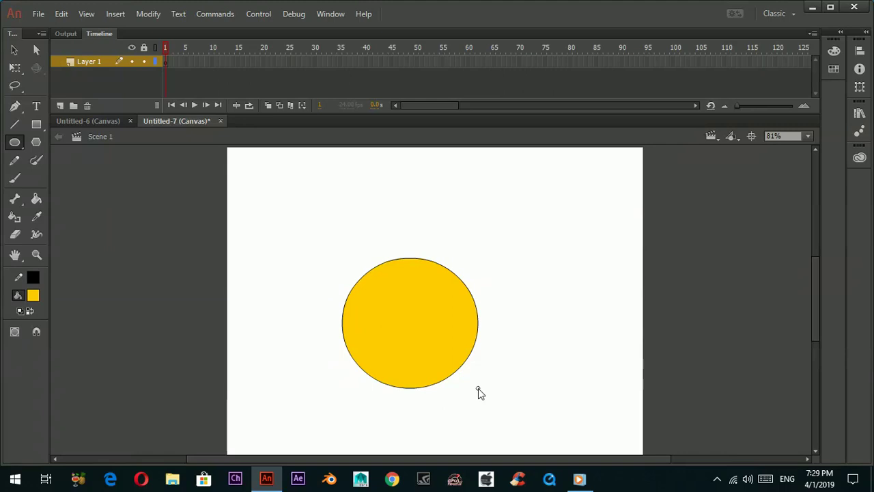
Select the whole circle with its outline and nudge it right to about the horizontal centre of the stage.
{"action": "left_click", "coordinate": [15, 67]}
{"action": "left_click_drag", "start_coordinate": [302, 231], "coordinate": [535, 422]}
{"action": "key", "text": "Right"}
{"action": "key", "text": "Right"}
{"action": "key", "text": "Right"}
{"action": "key", "text": "Right"}
{"action": "key", "text": "Right"}
{"action": "key", "text": "Right"}
{"action": "key", "text": "Right"}
{"action": "key", "text": "Right"}
{"action": "key", "text": "Right"}
{"action": "key", "text": "Right"}
{"action": "key", "text": "Right"}
{"action": "key", "text": "Right"}
{"action": "key", "text": "Right"}
{"action": "key", "text": "Right"}
{"action": "key", "text": "Right"}
{"action": "key", "text": "Right"}
{"action": "key", "text": "Right"}
{"action": "key", "text": "Right"}
{"action": "key", "text": "Right"}
{"action": "key", "text": "Right"}
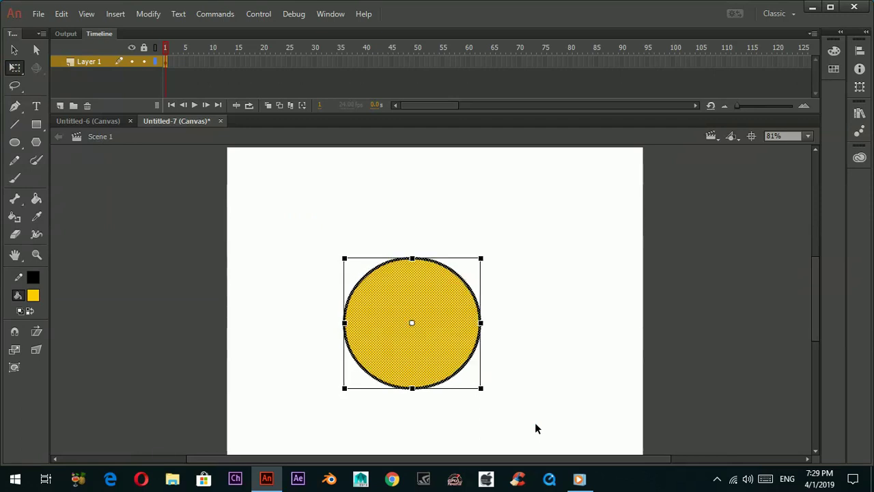
{"action": "key", "text": "Right"}
{"action": "key", "text": "Right"}
{"action": "key", "text": "Right"}
{"action": "key", "text": "Right"}
{"action": "key", "text": "Right"}
{"action": "key", "text": "Right"}
{"action": "key", "text": "Right"}
{"action": "key", "text": "Right"}
{"action": "key", "text": "Right"}
{"action": "key", "text": "Right"}
{"action": "key", "text": "Right"}
{"action": "key", "text": "Right"}
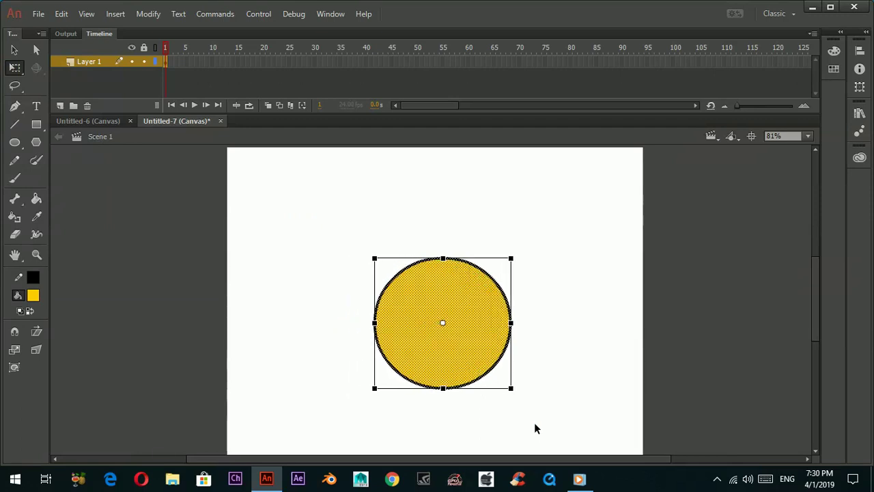
Delete the circle's black outline, keeping only the yellow fill.
{"action": "left_click", "coordinate": [564, 352]}
{"action": "double_click", "coordinate": [511, 336]}
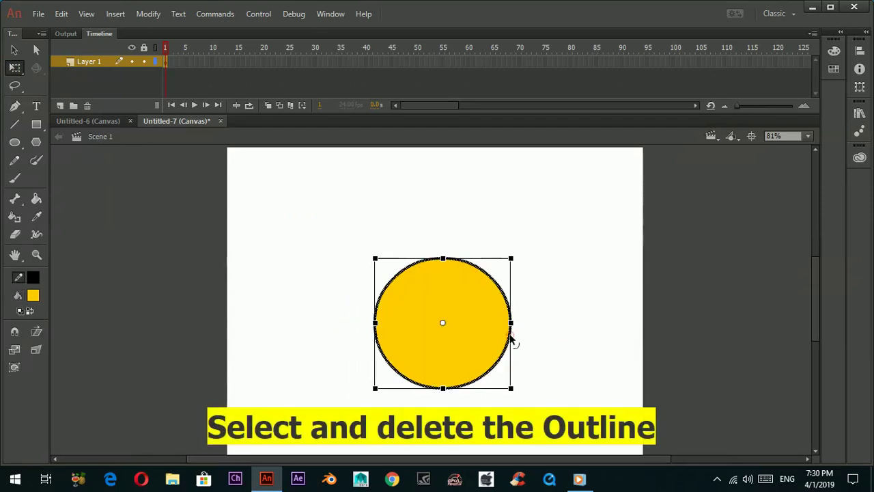
{"action": "key", "text": "Delete"}
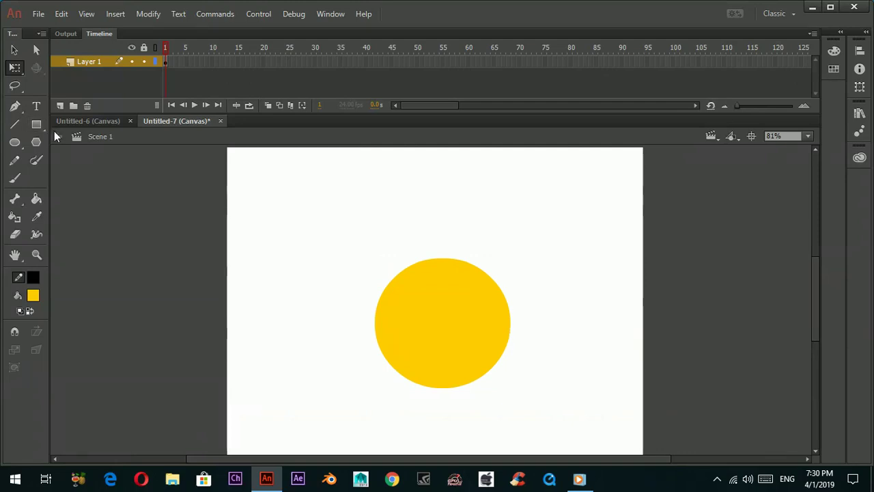
Extend Layer 1 by inserting a frame at frame 5, and add a new layer above it.
{"action": "right_click", "coordinate": [186, 62]}
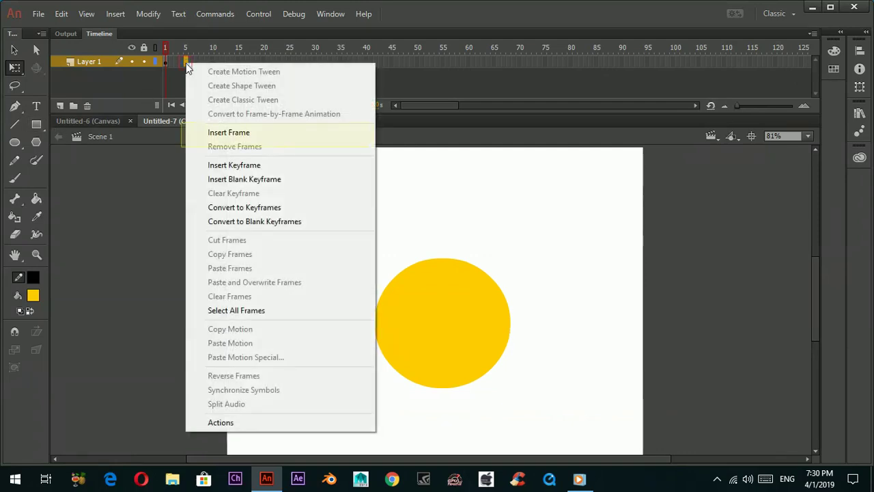
{"action": "left_click", "coordinate": [205, 130]}
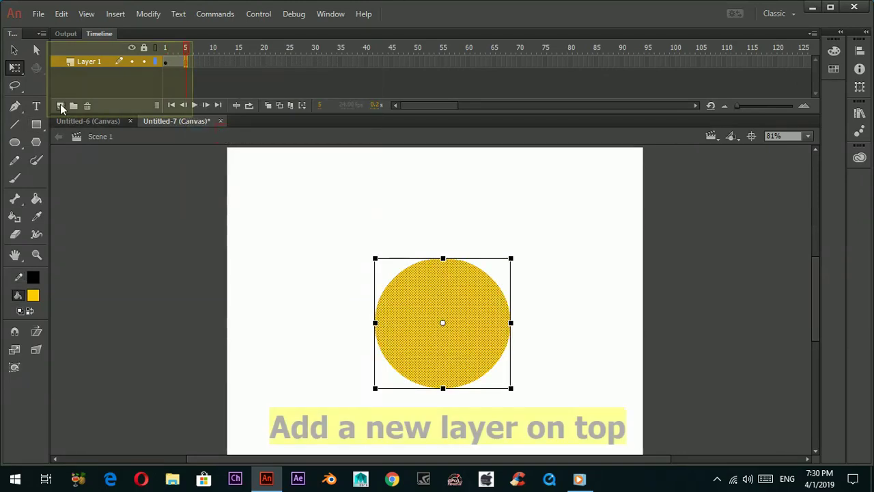
{"action": "left_click", "coordinate": [60, 105]}
Convert frames 1 to 5 of Layer 2 to blank keyframes.
{"action": "left_click_drag", "start_coordinate": [165, 62], "coordinate": [186, 65]}
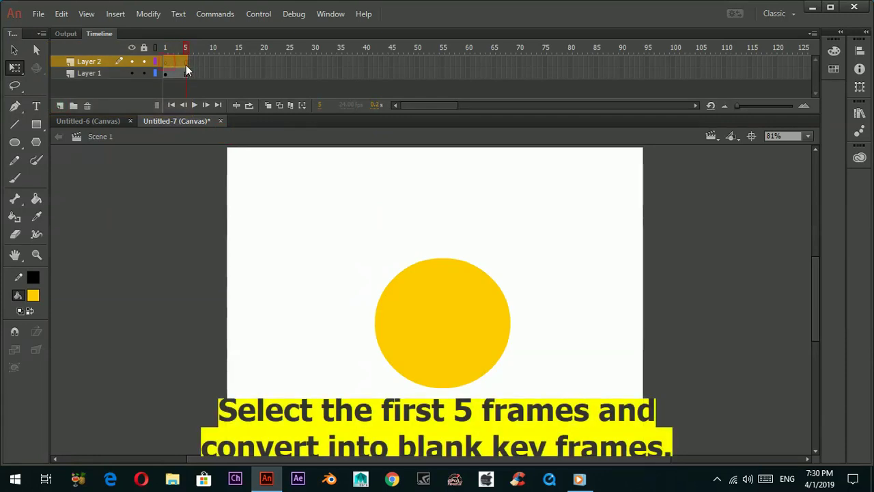
{"action": "right_click", "coordinate": [186, 64]}
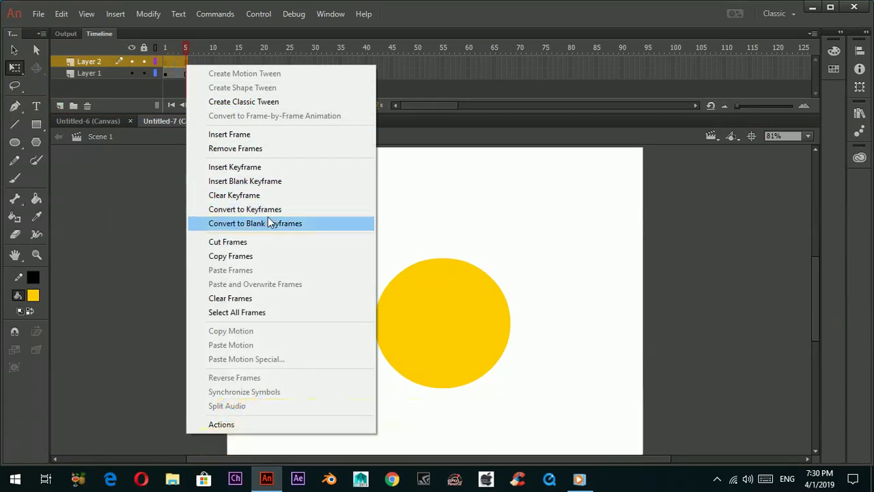
{"action": "left_click", "coordinate": [270, 223]}
On frame 1 of Layer 2, paint ten wavy yellow rays clockwise from the circle's top to its left side with the Brush tool's fifth-smallest size.
{"action": "left_click", "coordinate": [165, 63]}
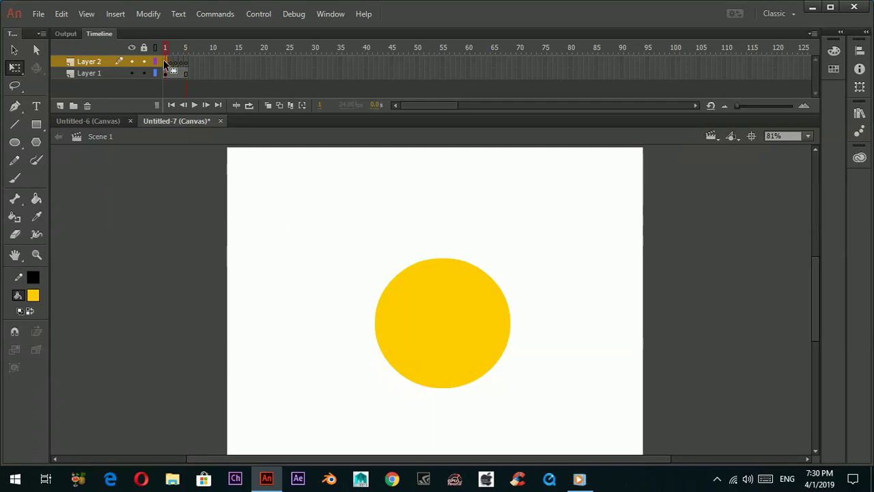
{"action": "left_click", "coordinate": [36, 161]}
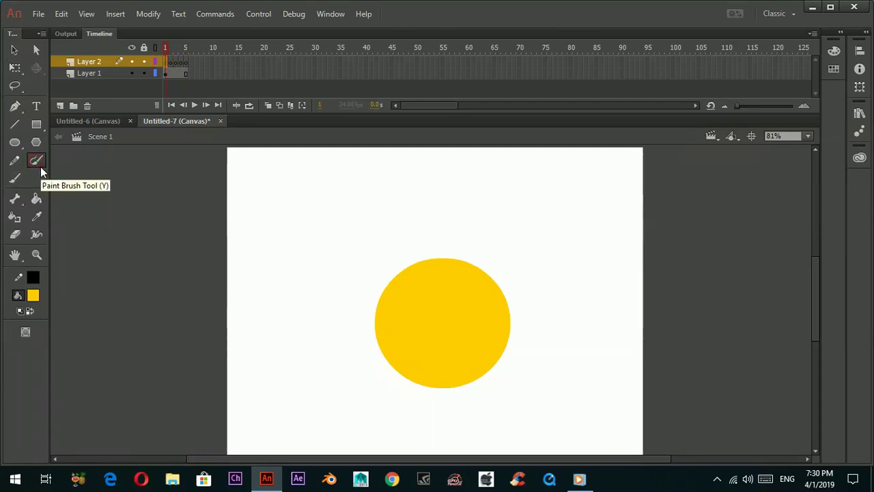
{"action": "left_click", "coordinate": [15, 179]}
{"action": "left_click", "coordinate": [39, 350]}
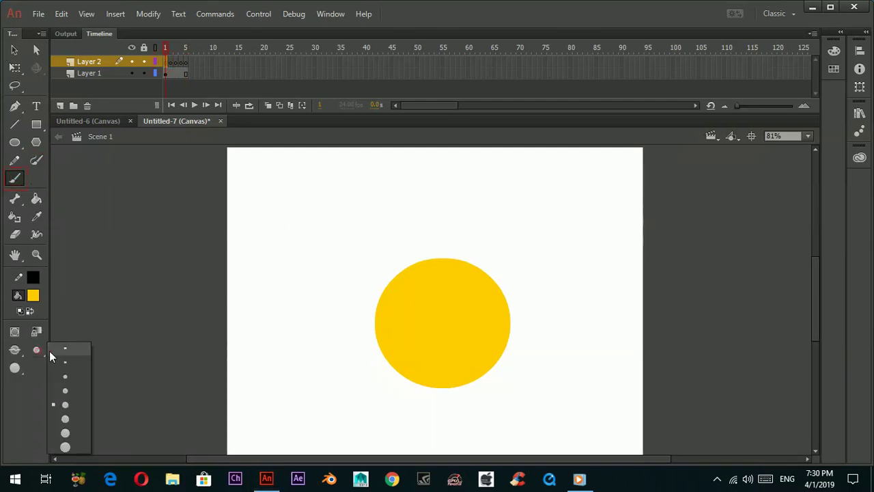
{"action": "left_click", "coordinate": [67, 400]}
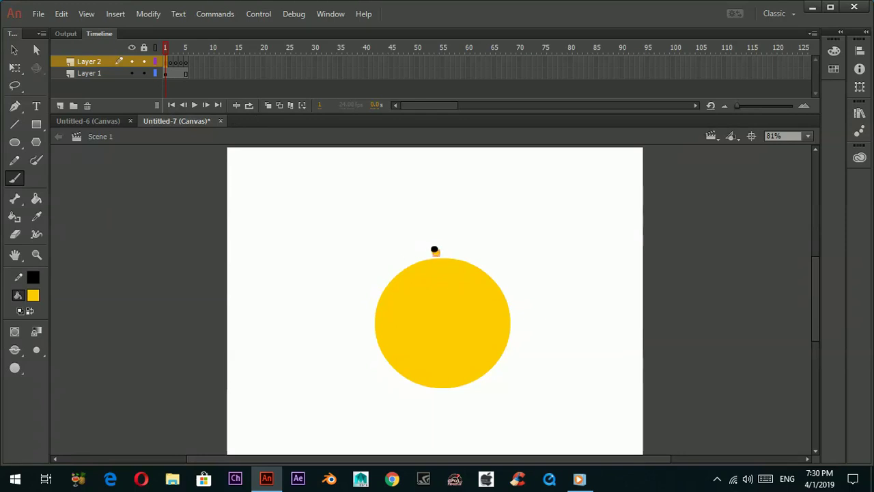
{"action": "left_click_drag", "start_coordinate": [435, 250], "coordinate": [430, 176]}
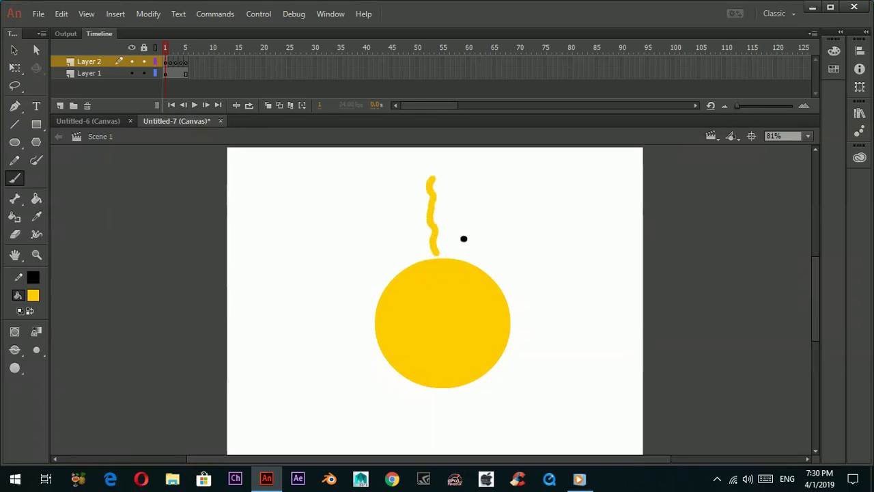
{"action": "mouse_move", "coordinate": [470, 259]}
{"action": "left_mouse_down"}
{"action": "mouse_move", "coordinate": [474, 226]}
{"action": "mouse_move", "coordinate": [510, 194]}
{"action": "left_mouse_up"}
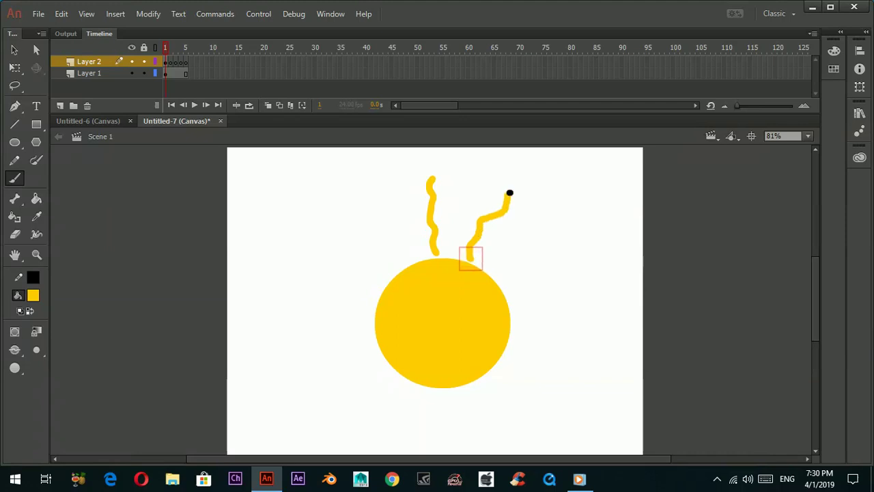
{"action": "left_click_drag", "start_coordinate": [501, 282], "coordinate": [562, 234]}
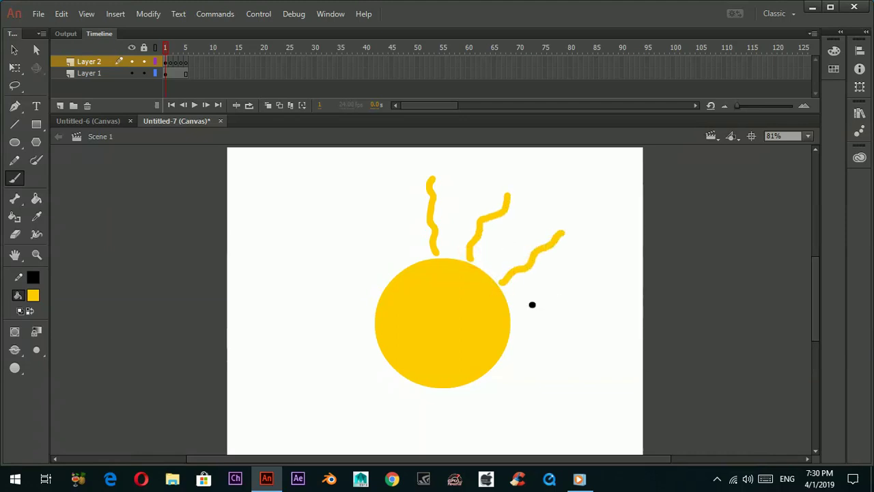
{"action": "left_click_drag", "start_coordinate": [517, 311], "coordinate": [587, 301]}
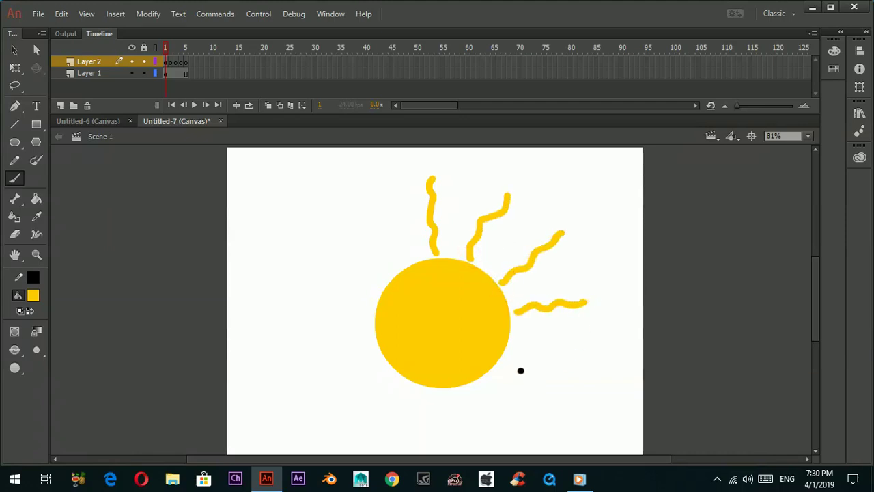
{"action": "left_click_drag", "start_coordinate": [513, 355], "coordinate": [583, 386]}
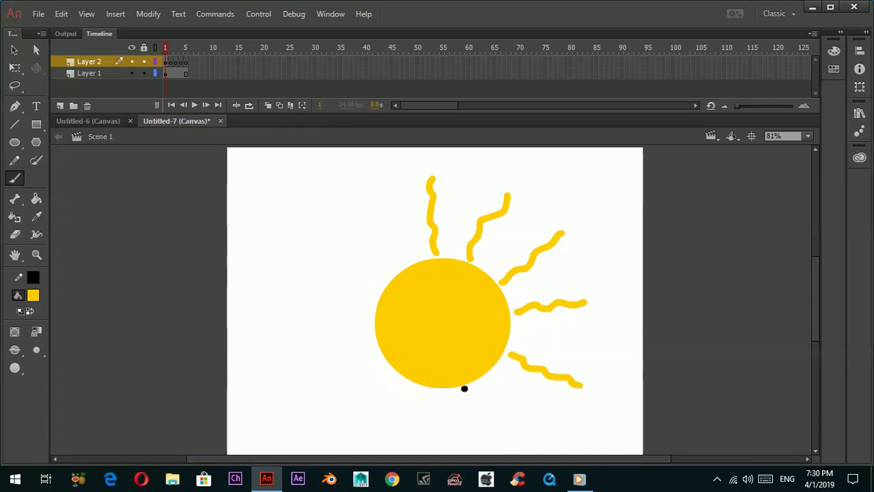
{"action": "left_click_drag", "start_coordinate": [479, 388], "coordinate": [506, 438]}
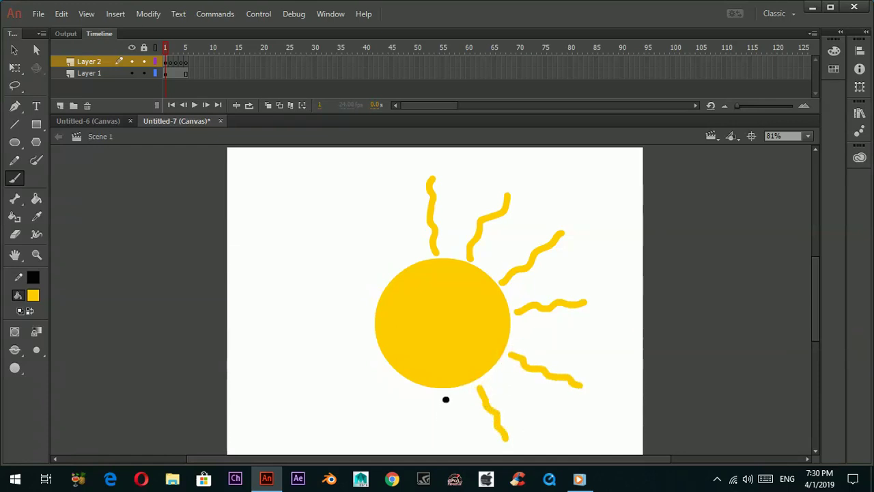
{"action": "left_click_drag", "start_coordinate": [443, 402], "coordinate": [442, 445]}
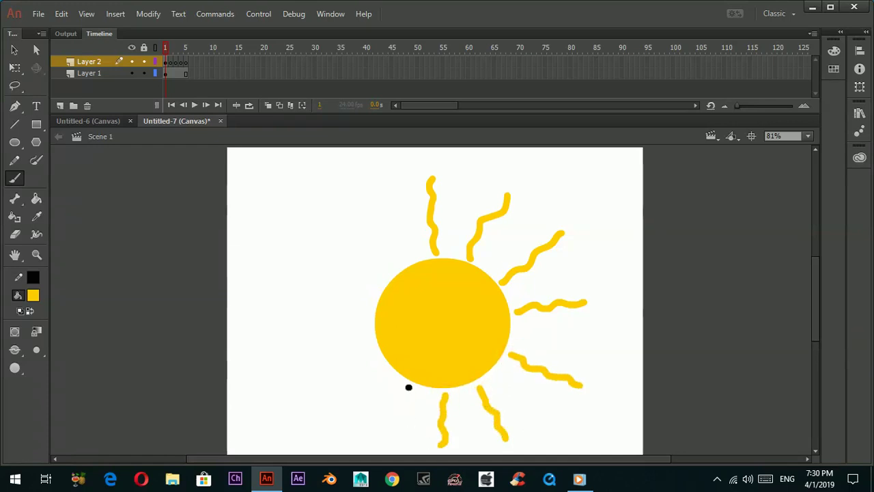
{"action": "left_click_drag", "start_coordinate": [408, 386], "coordinate": [353, 433]}
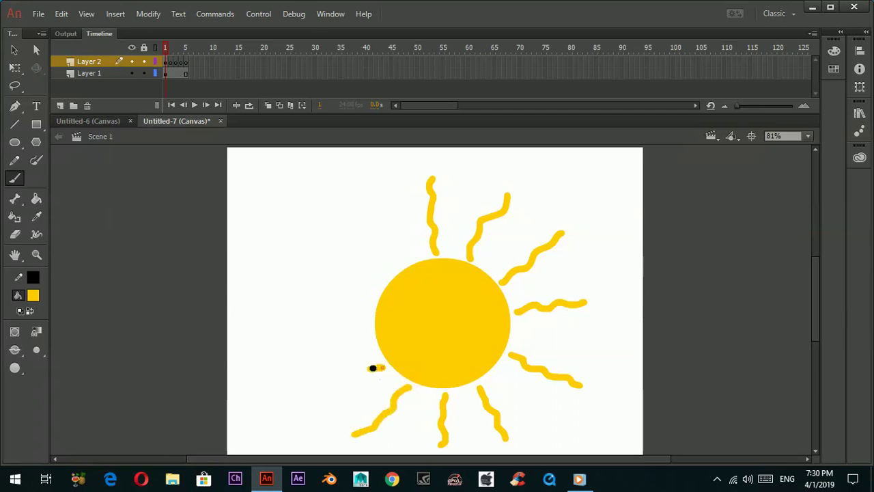
{"action": "left_click_drag", "start_coordinate": [372, 368], "coordinate": [321, 386]}
{"action": "left_click_drag", "start_coordinate": [363, 320], "coordinate": [303, 314]}
{"action": "mouse_move", "coordinate": [383, 284]}
{"action": "left_mouse_down"}
{"action": "mouse_move", "coordinate": [337, 230]}
{"action": "mouse_move", "coordinate": [400, 244]}
{"action": "mouse_move", "coordinate": [408, 258]}
{"action": "left_mouse_up"}
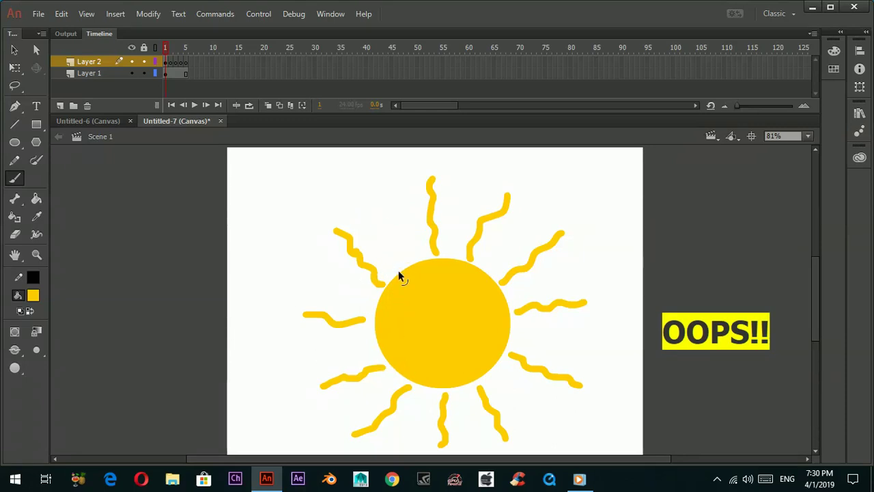
{"action": "key", "text": "ctrl+z"}
{"action": "key", "text": "ctrl+z"}
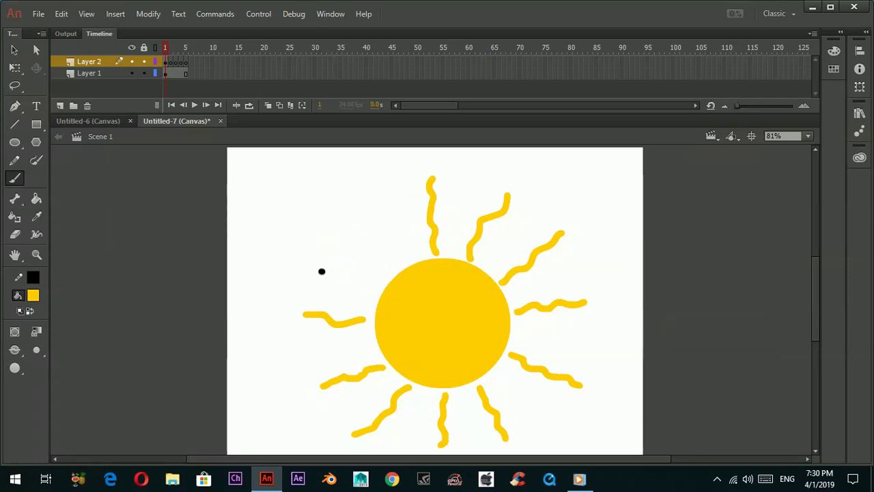
{"action": "mouse_move", "coordinate": [326, 267]}
{"action": "left_mouse_down"}
{"action": "mouse_move", "coordinate": [375, 292]}
{"action": "mouse_move", "coordinate": [315, 253]}
{"action": "left_mouse_up"}
{"action": "key", "text": "ctrl+z"}
Paint the missing wavy rays at the circle's upper left and extend the last one to the circle's edge.
{"action": "left_click_drag", "start_coordinate": [366, 209], "coordinate": [397, 256]}
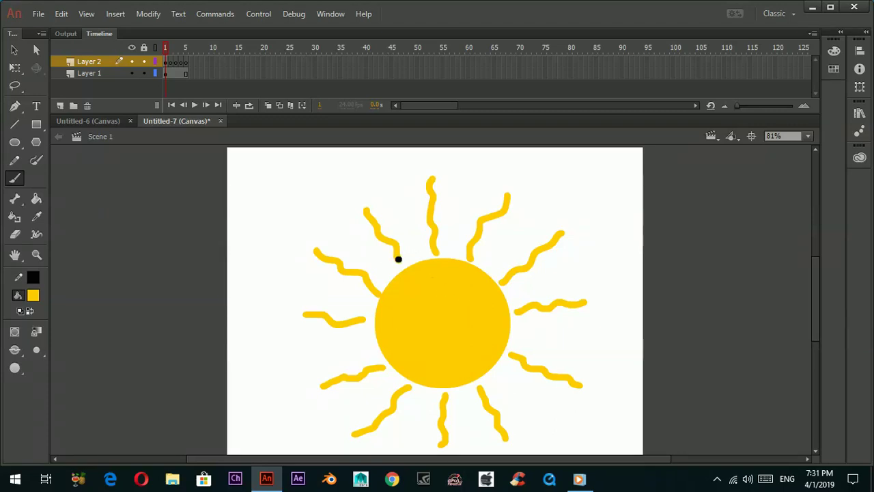
{"action": "left_click_drag", "start_coordinate": [399, 259], "coordinate": [403, 265]}
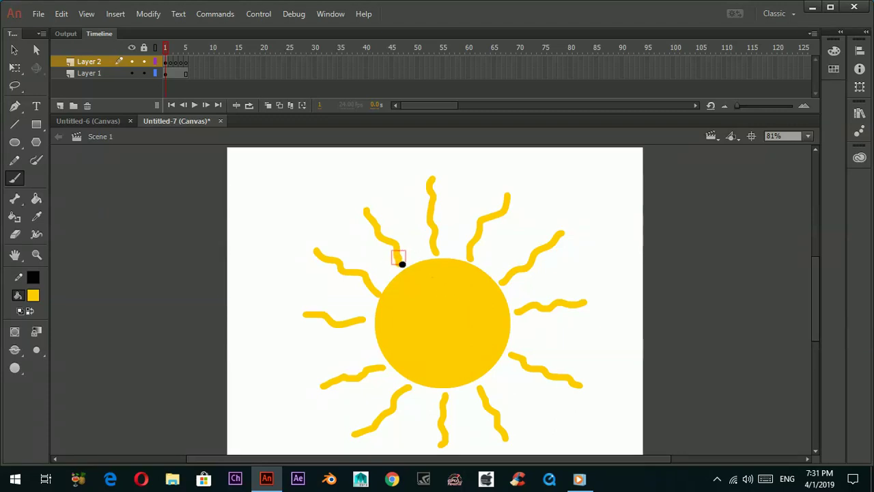
On frame 2 of Layer 2, turn on onion skinning and paint twelve wavy yellow rays slightly offset from the frame 1 rays around the circle.
{"action": "left_click", "coordinate": [171, 62]}
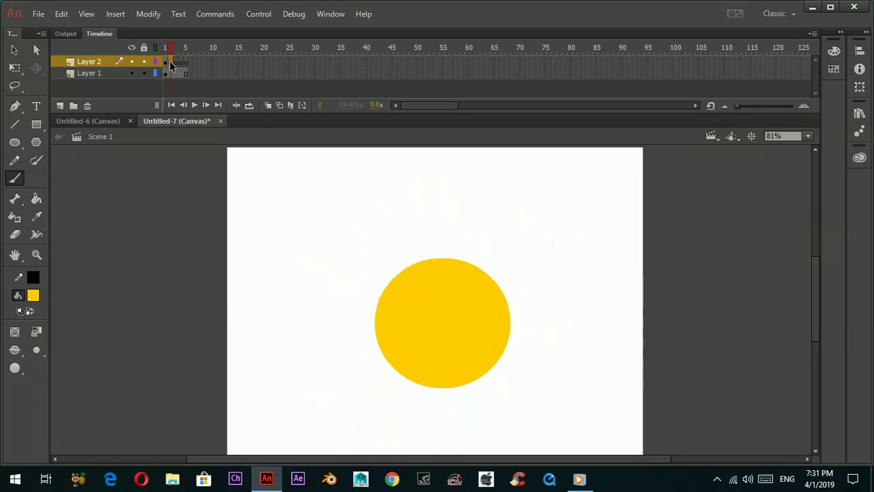
{"action": "left_click", "coordinate": [270, 107]}
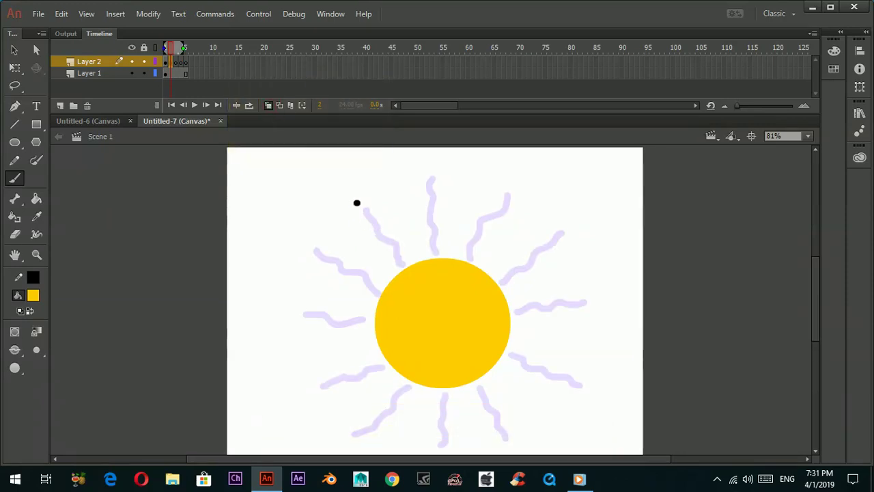
{"action": "left_click_drag", "start_coordinate": [355, 202], "coordinate": [379, 233]}
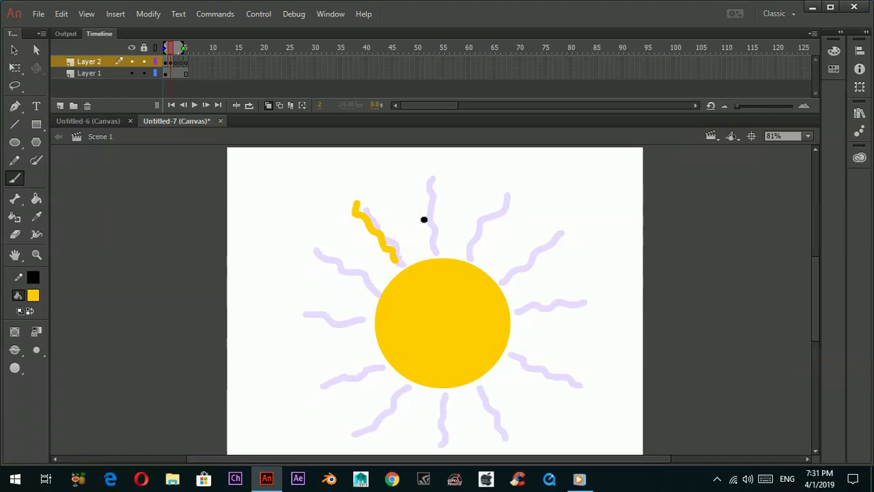
{"action": "left_click_drag", "start_coordinate": [436, 173], "coordinate": [433, 234]}
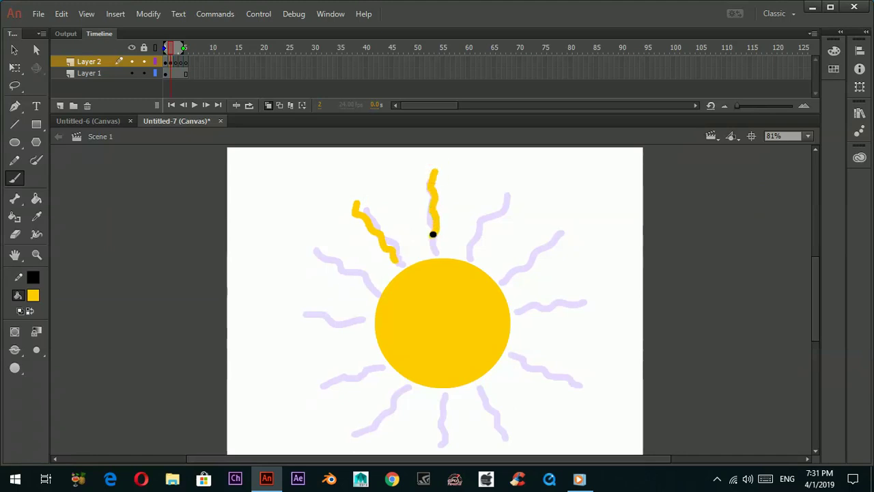
{"action": "left_click_drag", "start_coordinate": [473, 255], "coordinate": [511, 195]}
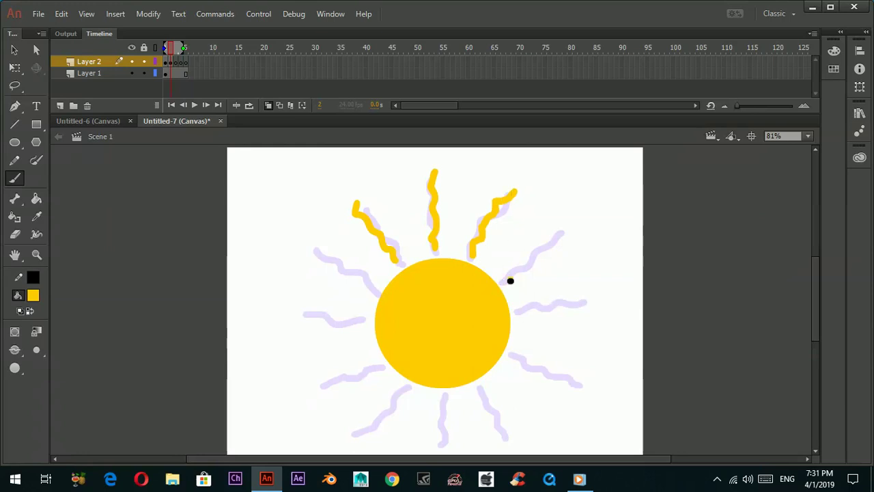
{"action": "left_click_drag", "start_coordinate": [510, 280], "coordinate": [569, 228]}
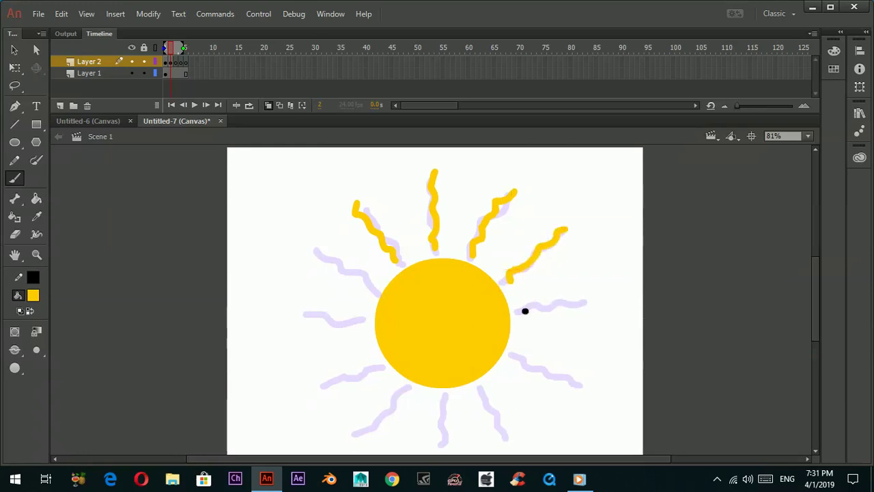
{"action": "left_click_drag", "start_coordinate": [538, 311], "coordinate": [597, 308]}
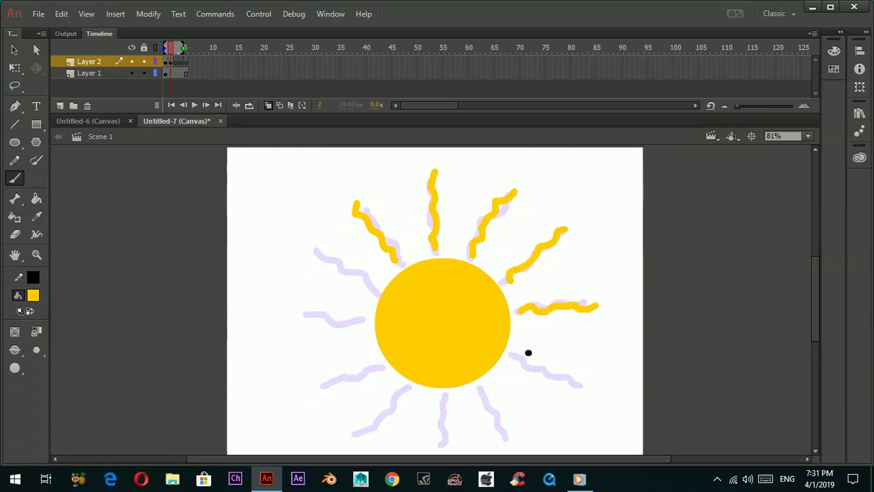
{"action": "left_click_drag", "start_coordinate": [514, 356], "coordinate": [579, 391]}
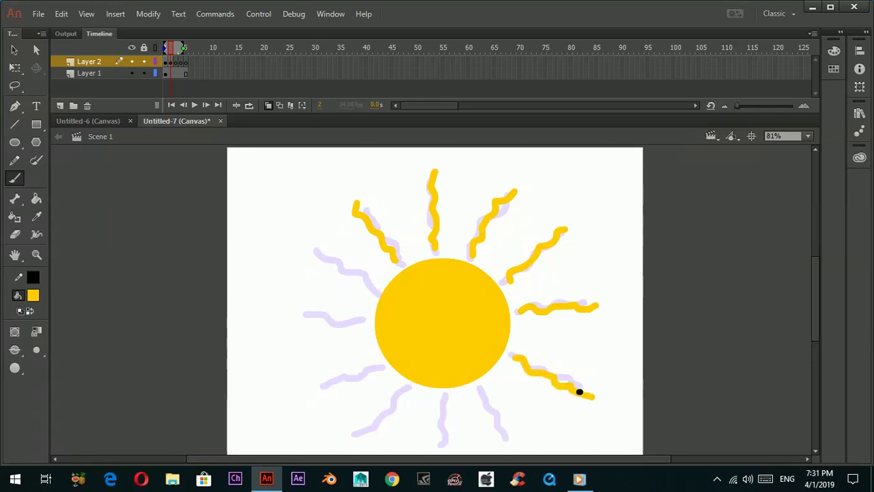
{"action": "left_click_drag", "start_coordinate": [480, 388], "coordinate": [506, 445]}
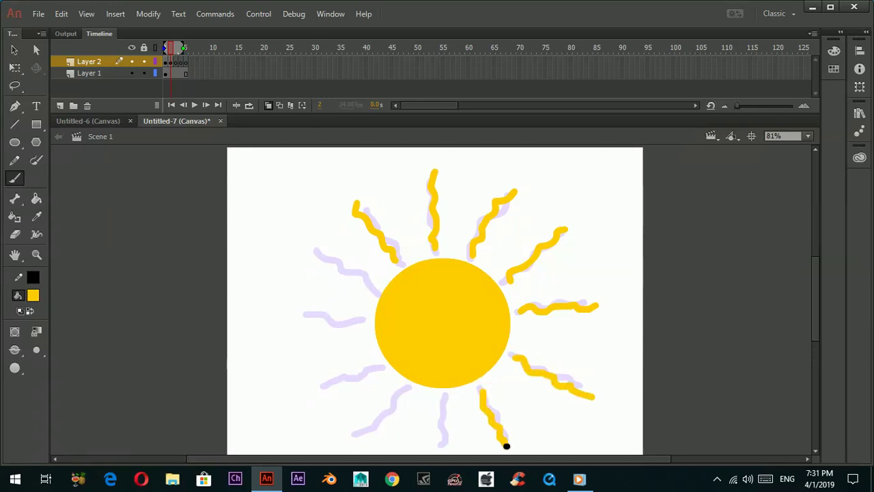
{"action": "left_click_drag", "start_coordinate": [444, 401], "coordinate": [444, 449]}
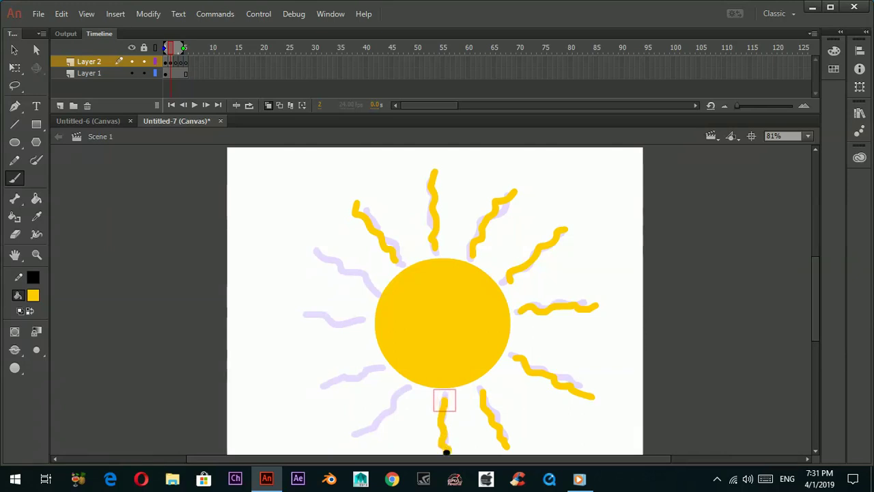
{"action": "left_click_drag", "start_coordinate": [398, 403], "coordinate": [358, 439]}
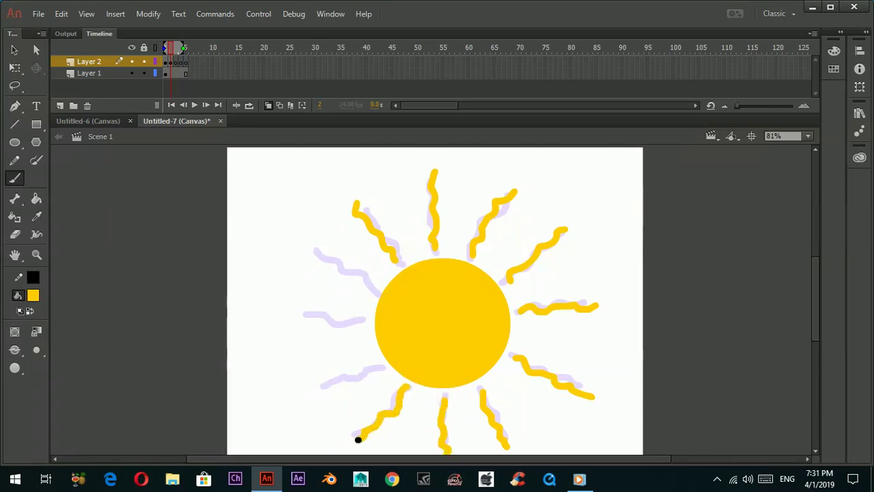
{"action": "left_click_drag", "start_coordinate": [383, 359], "coordinate": [328, 386]}
{"action": "left_click_drag", "start_coordinate": [354, 324], "coordinate": [285, 305]}
{"action": "left_click_drag", "start_coordinate": [317, 262], "coordinate": [381, 296]}
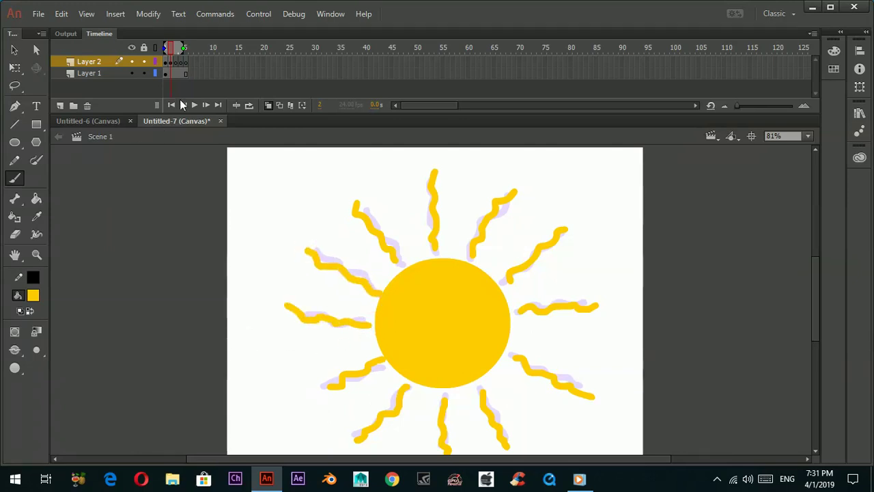
On frame 3 of Layer 2, paint twelve wavy yellow rays clockwise from the circle's upper left, varying them slightly from the onion-skinned rays.
{"action": "left_click", "coordinate": [178, 62]}
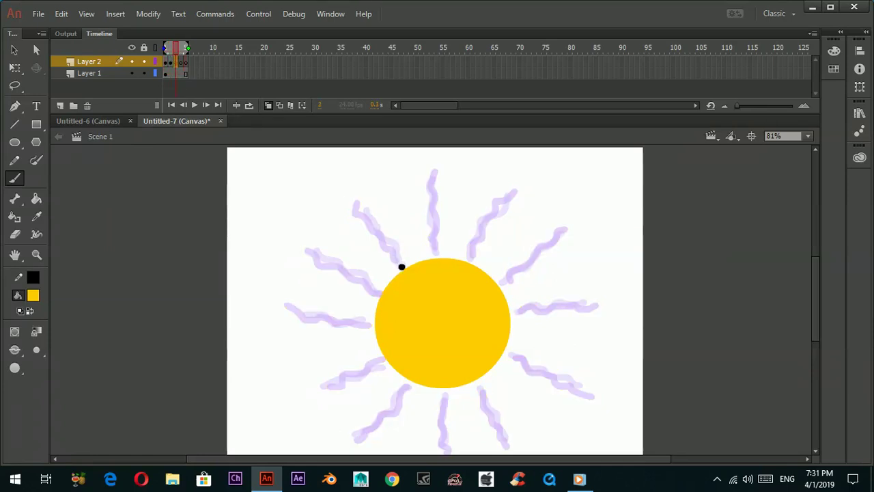
{"action": "left_click_drag", "start_coordinate": [400, 265], "coordinate": [354, 204]}
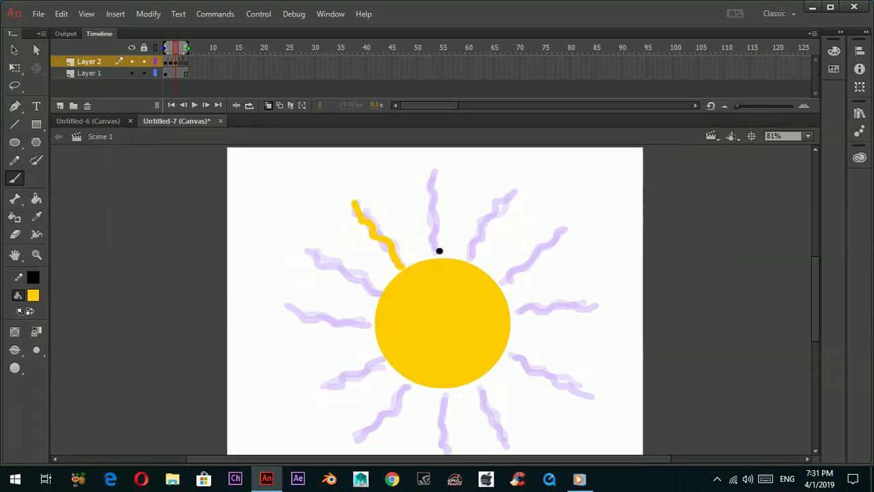
{"action": "left_click_drag", "start_coordinate": [439, 251], "coordinate": [430, 183]}
{"action": "mouse_move", "coordinate": [472, 257]}
{"action": "left_mouse_down"}
{"action": "mouse_move", "coordinate": [503, 198]}
{"action": "mouse_move", "coordinate": [532, 181]}
{"action": "left_mouse_up"}
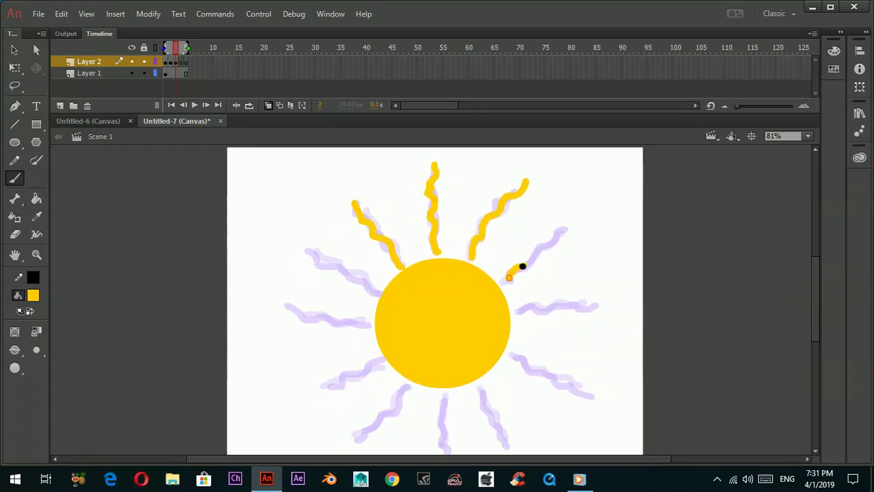
{"action": "left_click_drag", "start_coordinate": [522, 266], "coordinate": [580, 221]}
{"action": "mouse_move", "coordinate": [519, 311]}
{"action": "left_mouse_down"}
{"action": "mouse_move", "coordinate": [571, 302]}
{"action": "mouse_move", "coordinate": [611, 308]}
{"action": "left_mouse_up"}
{"action": "left_click_drag", "start_coordinate": [511, 353], "coordinate": [594, 394]}
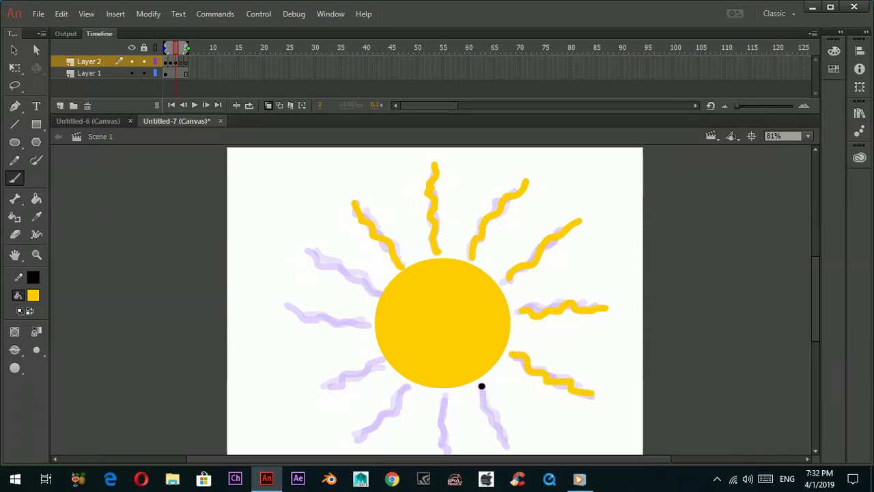
{"action": "left_click_drag", "start_coordinate": [491, 397], "coordinate": [519, 449]}
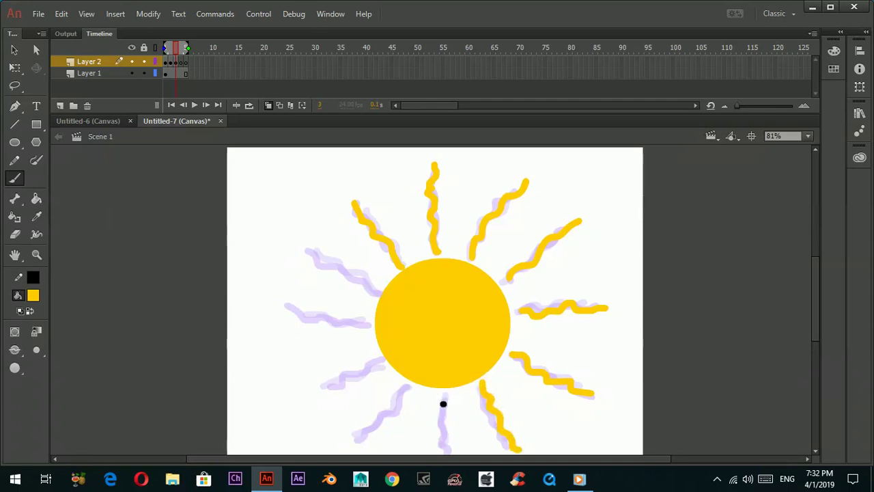
{"action": "left_click_drag", "start_coordinate": [444, 399], "coordinate": [445, 452]}
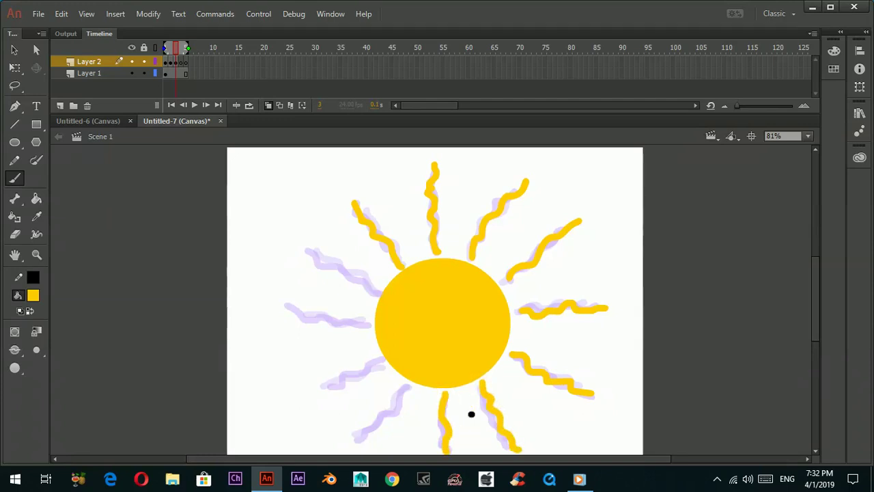
{"action": "scroll", "coordinate": [813, 304], "scroll_direction": "down", "scroll_amount": 2}
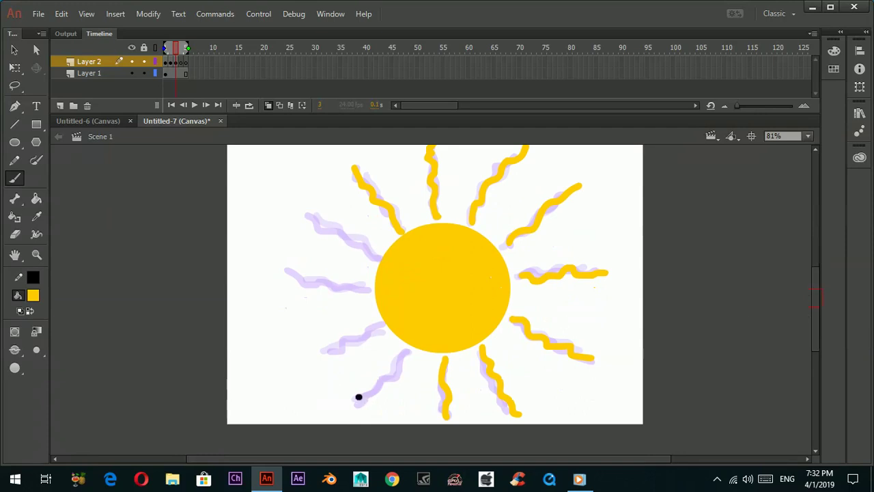
{"action": "left_click_drag", "start_coordinate": [406, 350], "coordinate": [354, 403]}
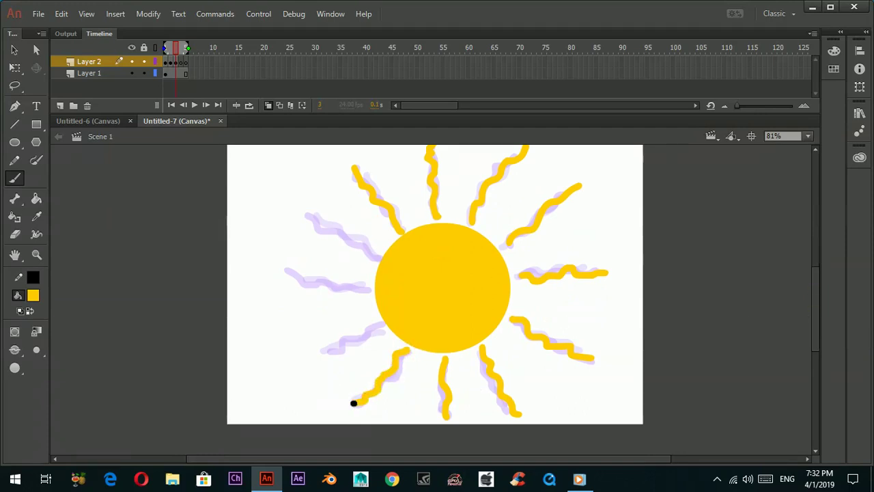
{"action": "left_click_drag", "start_coordinate": [380, 325], "coordinate": [315, 353]}
{"action": "left_click_drag", "start_coordinate": [349, 290], "coordinate": [301, 274]}
{"action": "left_click_drag", "start_coordinate": [375, 259], "coordinate": [300, 216]}
On frame 4 of Layer 2, paint twelve wavy yellow rays around the circle, slightly different from the onion-skinned rays of the earlier frames.
{"action": "left_click", "coordinate": [181, 63]}
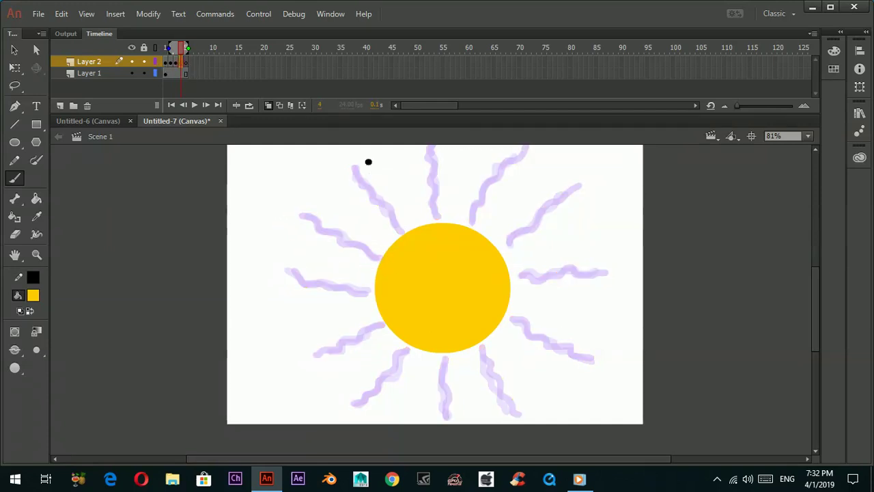
{"action": "left_click_drag", "start_coordinate": [376, 258], "coordinate": [288, 208]}
{"action": "left_click_drag", "start_coordinate": [402, 229], "coordinate": [346, 167]}
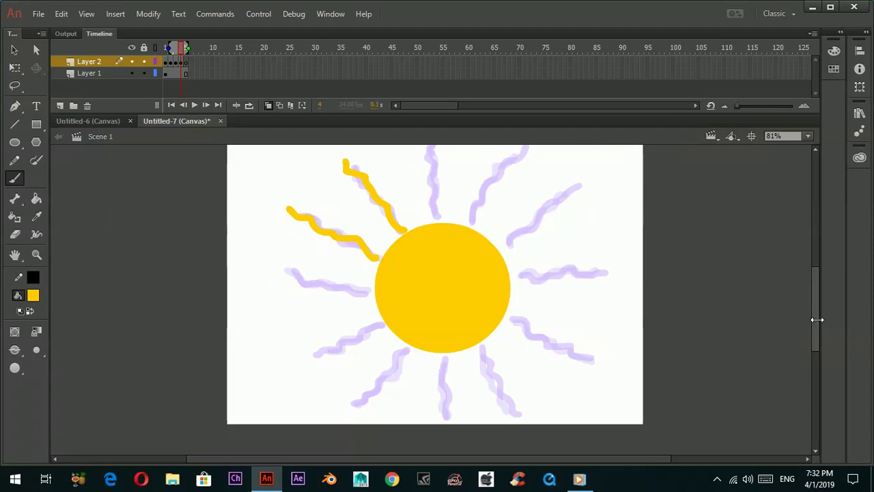
{"action": "scroll", "coordinate": [817, 317], "scroll_direction": "up", "scroll_amount": 2}
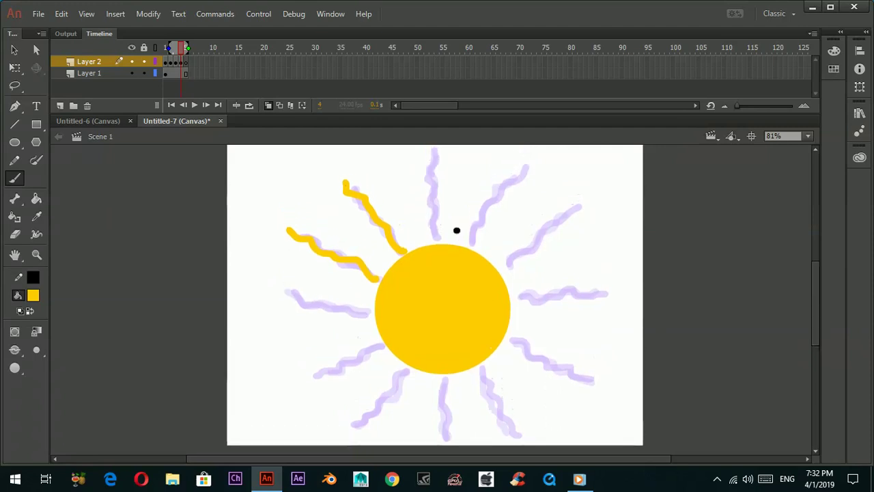
{"action": "left_click_drag", "start_coordinate": [441, 237], "coordinate": [436, 161]}
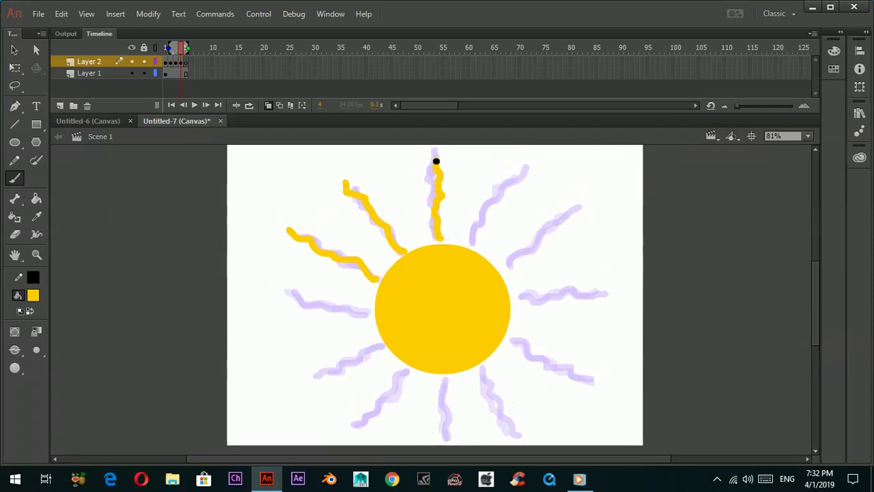
{"action": "left_click_drag", "start_coordinate": [468, 242], "coordinate": [516, 175]}
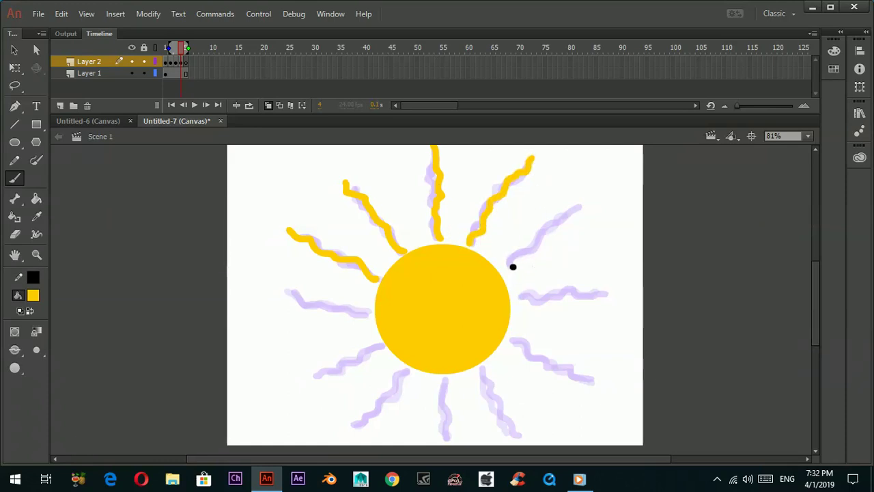
{"action": "mouse_move", "coordinate": [513, 267]}
{"action": "left_mouse_down"}
{"action": "mouse_move", "coordinate": [554, 218]}
{"action": "mouse_move", "coordinate": [578, 206]}
{"action": "left_mouse_up"}
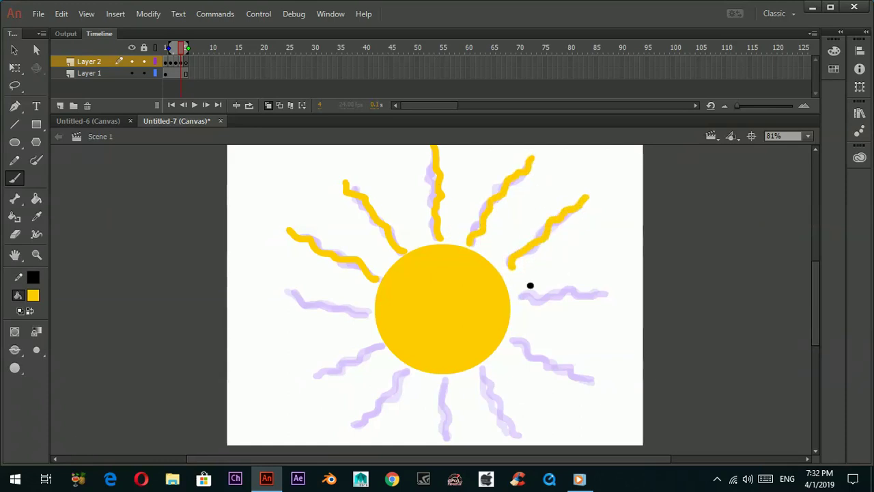
{"action": "left_click_drag", "start_coordinate": [537, 290], "coordinate": [624, 295]}
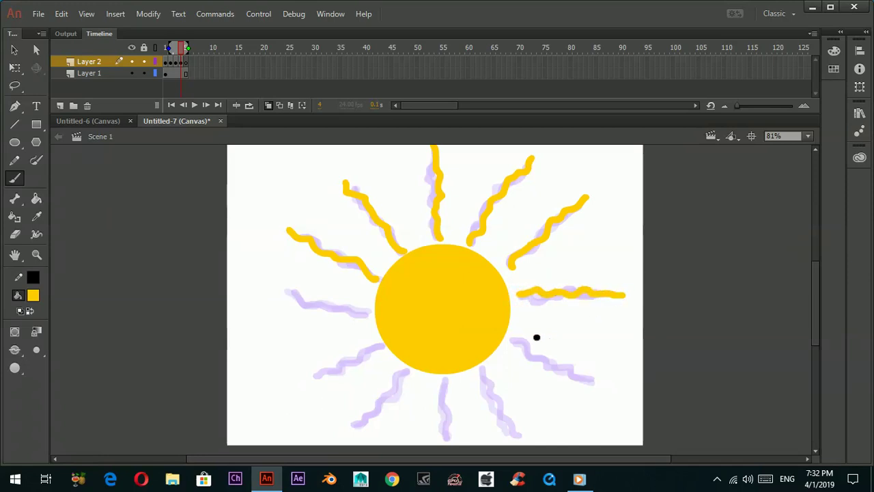
{"action": "left_click_drag", "start_coordinate": [514, 340], "coordinate": [563, 371]}
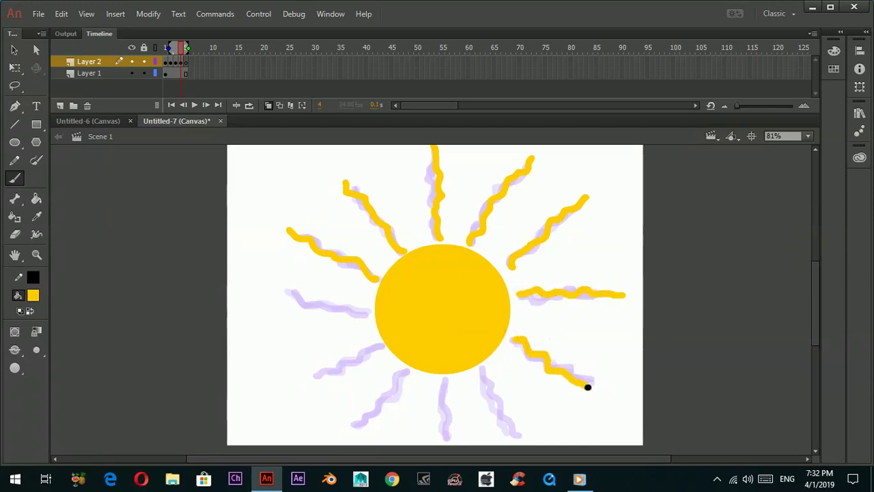
{"action": "mouse_move", "coordinate": [480, 368]}
{"action": "left_mouse_down"}
{"action": "mouse_move", "coordinate": [480, 384]}
{"action": "mouse_move", "coordinate": [514, 432]}
{"action": "left_mouse_up"}
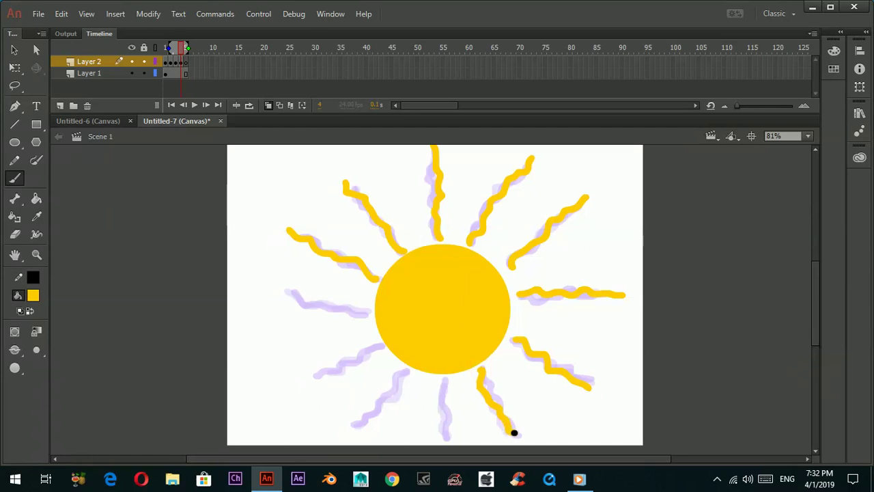
{"action": "left_click_drag", "start_coordinate": [442, 392], "coordinate": [441, 432]}
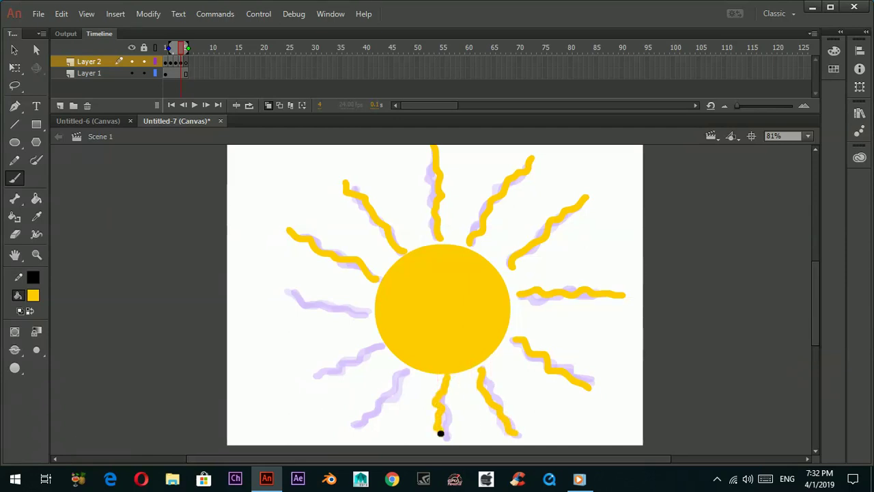
{"action": "left_click_drag", "start_coordinate": [413, 372], "coordinate": [350, 424]}
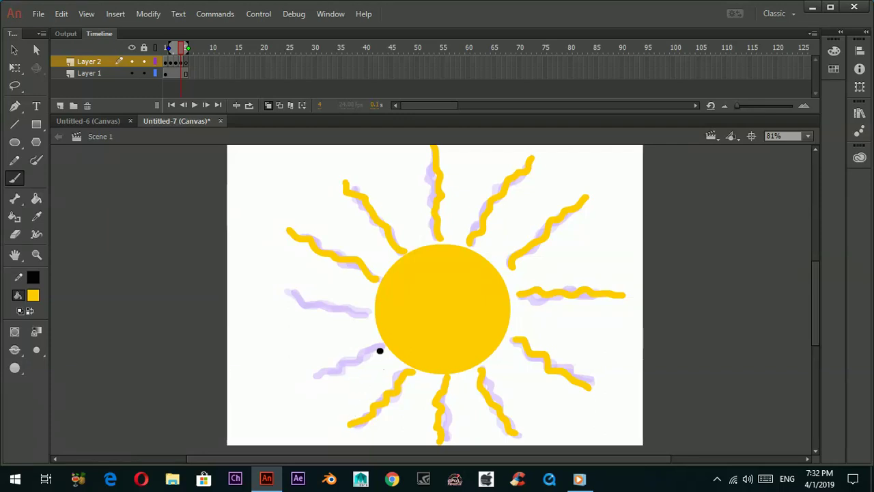
{"action": "left_click_drag", "start_coordinate": [379, 350], "coordinate": [316, 375]}
{"action": "left_click_drag", "start_coordinate": [367, 315], "coordinate": [282, 308]}
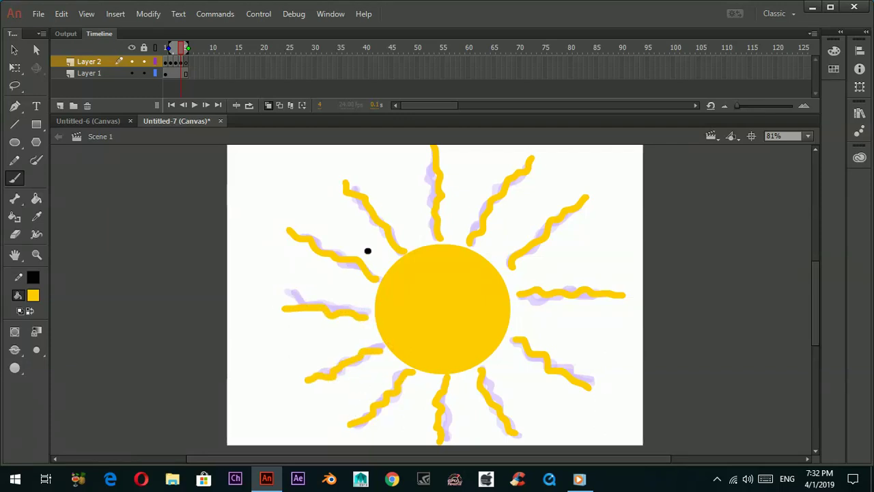
On frame 5 of Layer 2, paint twelve wavy yellow rays clockwise from the circle's upper left, slightly offset from the onion-skinned rays.
{"action": "left_click", "coordinate": [187, 62]}
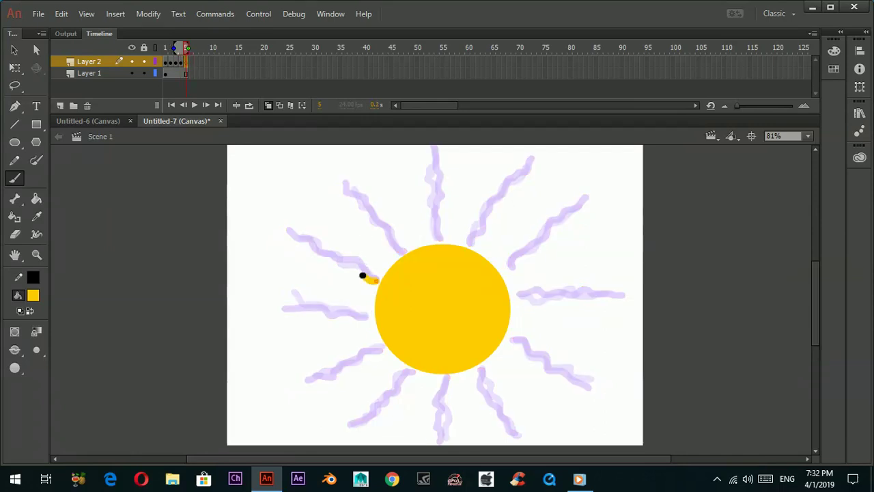
{"action": "left_click_drag", "start_coordinate": [362, 275], "coordinate": [303, 236]}
{"action": "left_click_drag", "start_coordinate": [415, 249], "coordinate": [347, 193]}
{"action": "scroll", "coordinate": [456, 265], "scroll_direction": "up", "scroll_amount": 3}
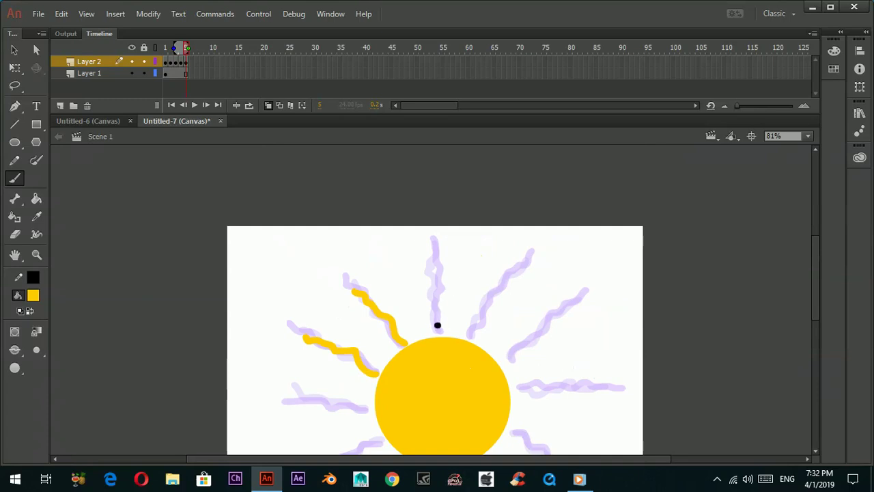
{"action": "left_click_drag", "start_coordinate": [438, 314], "coordinate": [439, 254]}
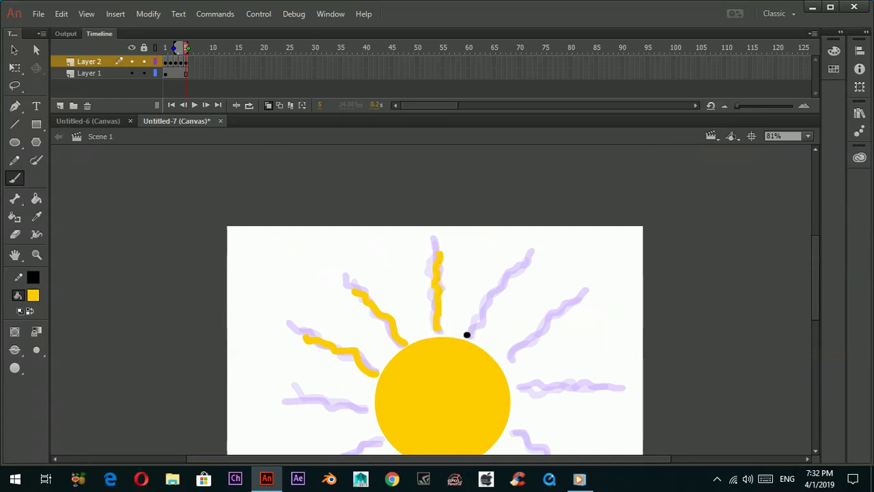
{"action": "mouse_move", "coordinate": [466, 334]}
{"action": "left_mouse_down"}
{"action": "mouse_move", "coordinate": [480, 304]}
{"action": "mouse_move", "coordinate": [530, 254]}
{"action": "left_mouse_up"}
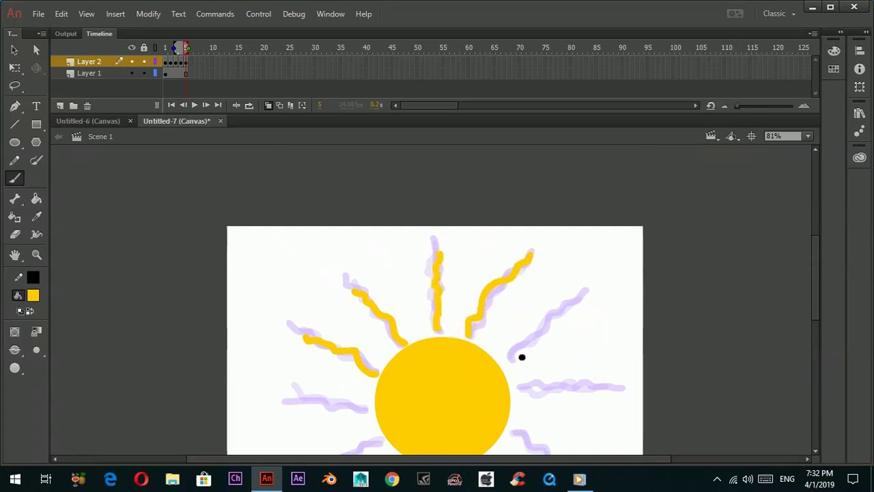
{"action": "left_click_drag", "start_coordinate": [507, 362], "coordinate": [579, 303]}
{"action": "scroll", "coordinate": [577, 315], "scroll_direction": "down", "scroll_amount": 3}
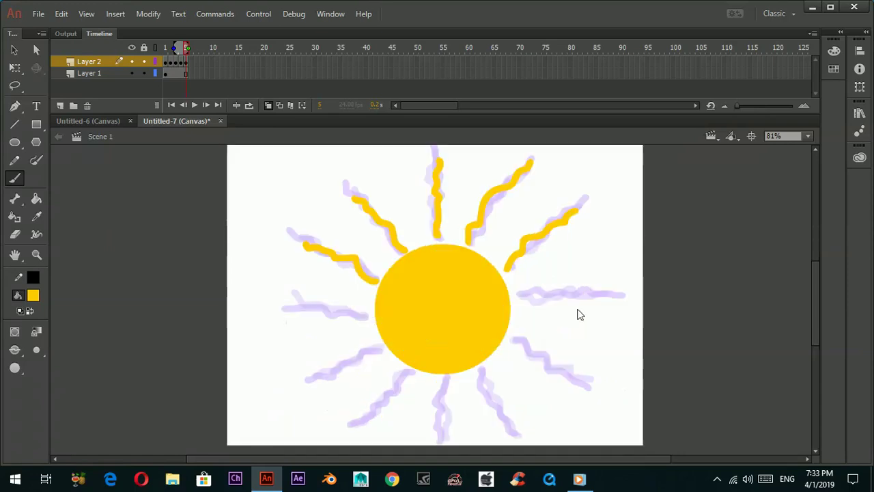
{"action": "left_click_drag", "start_coordinate": [521, 301], "coordinate": [538, 293]}
{"action": "left_click_drag", "start_coordinate": [562, 298], "coordinate": [591, 295]}
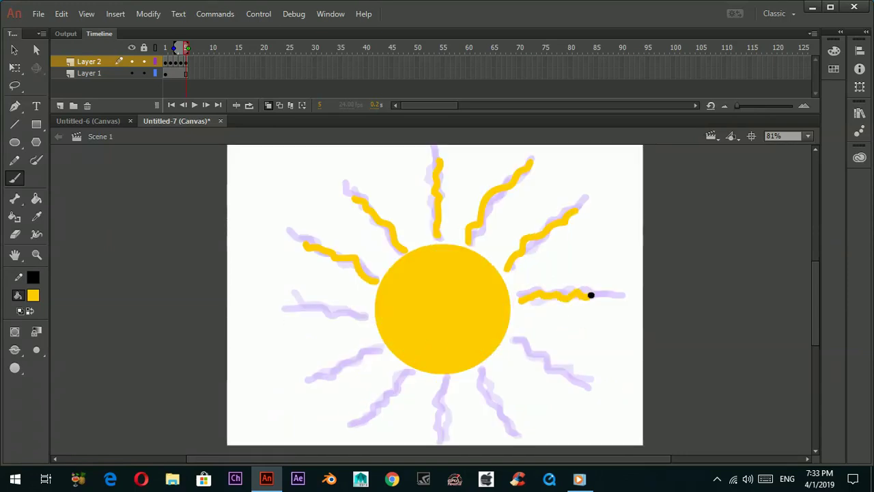
{"action": "left_click_drag", "start_coordinate": [513, 338], "coordinate": [577, 381]}
{"action": "left_click_drag", "start_coordinate": [482, 371], "coordinate": [509, 426]}
{"action": "left_click_drag", "start_coordinate": [444, 376], "coordinate": [444, 435]}
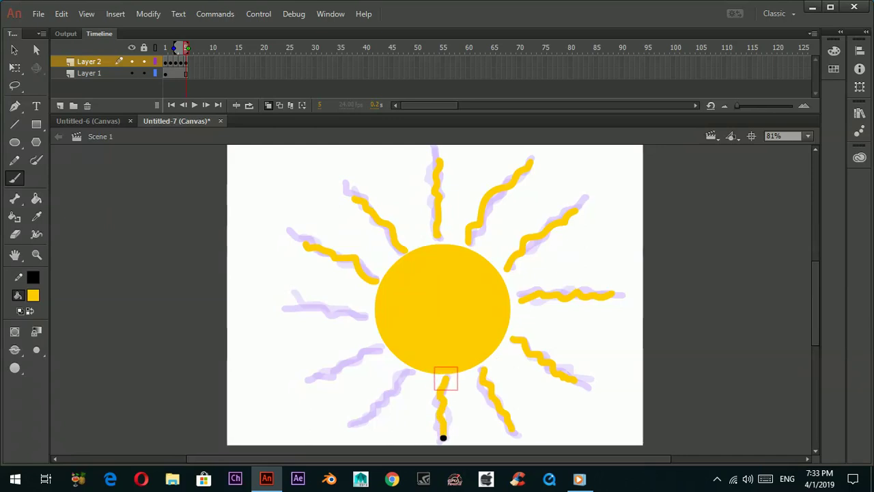
{"action": "left_click_drag", "start_coordinate": [414, 373], "coordinate": [364, 420]}
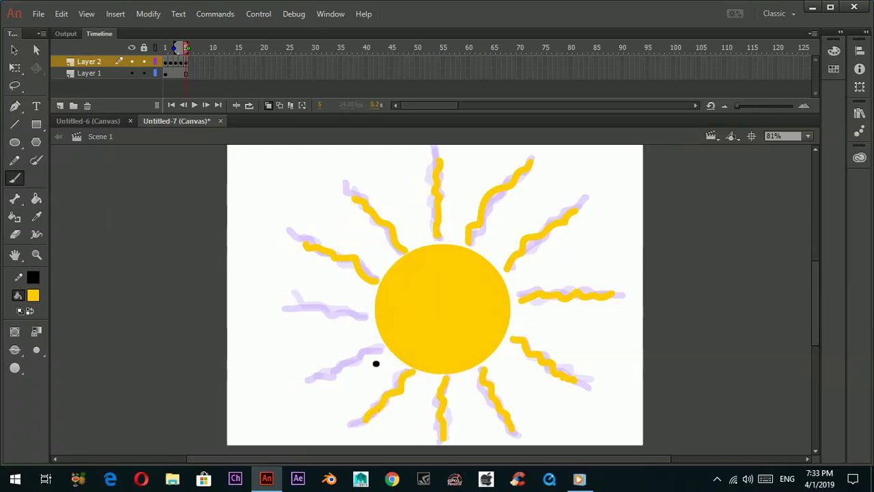
{"action": "left_click_drag", "start_coordinate": [378, 351], "coordinate": [326, 380]}
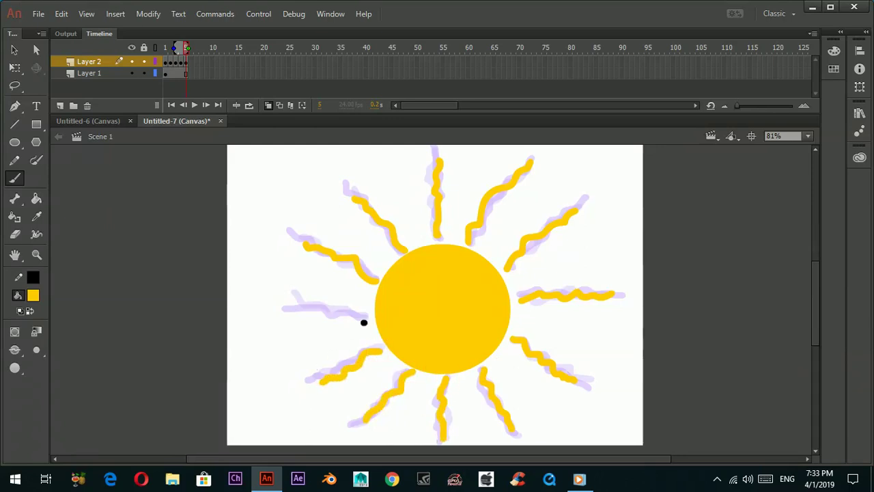
{"action": "left_click_drag", "start_coordinate": [364, 322], "coordinate": [295, 299]}
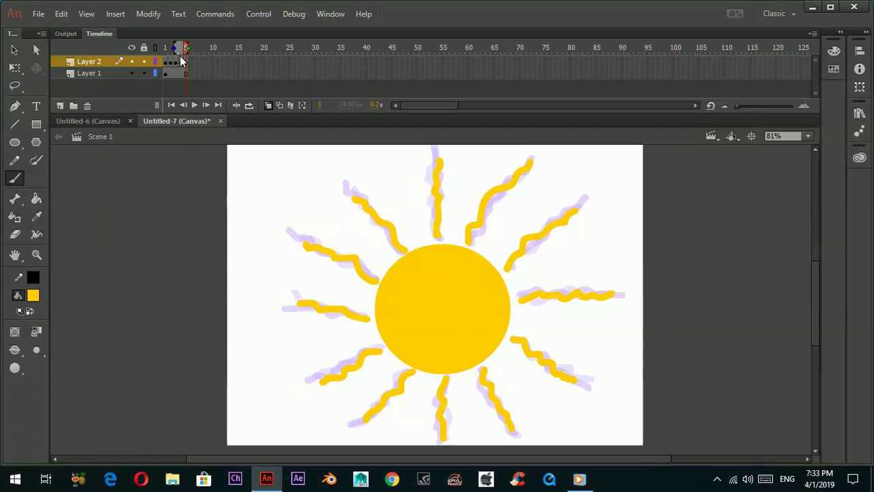
Turn off onion skinning and play the animation with Loop Playback enabled, stopping it after a few loops.
{"action": "left_click", "coordinate": [269, 106]}
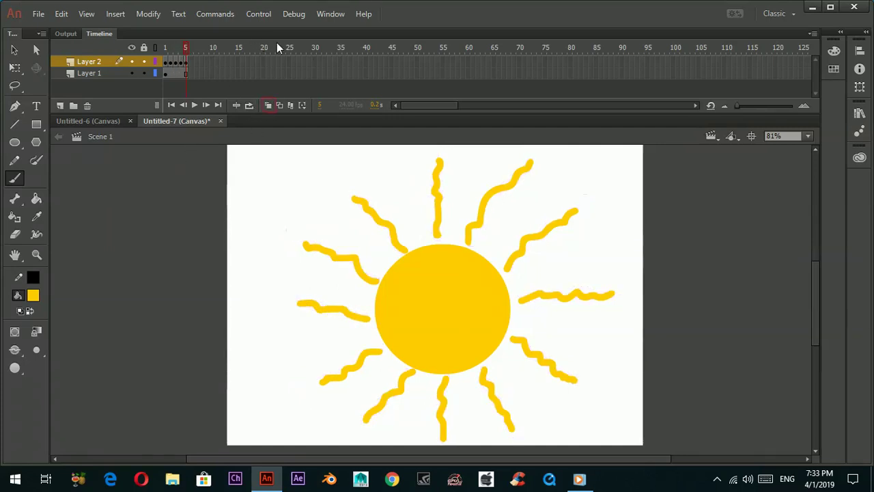
{"action": "left_click", "coordinate": [258, 14]}
{"action": "left_click", "coordinate": [288, 206]}
{"action": "left_click", "coordinate": [259, 13]}
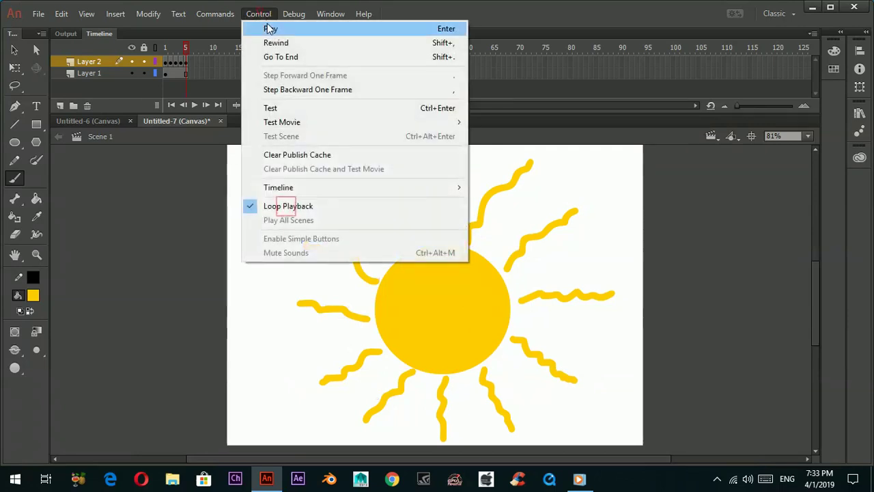
{"action": "left_click", "coordinate": [267, 28]}
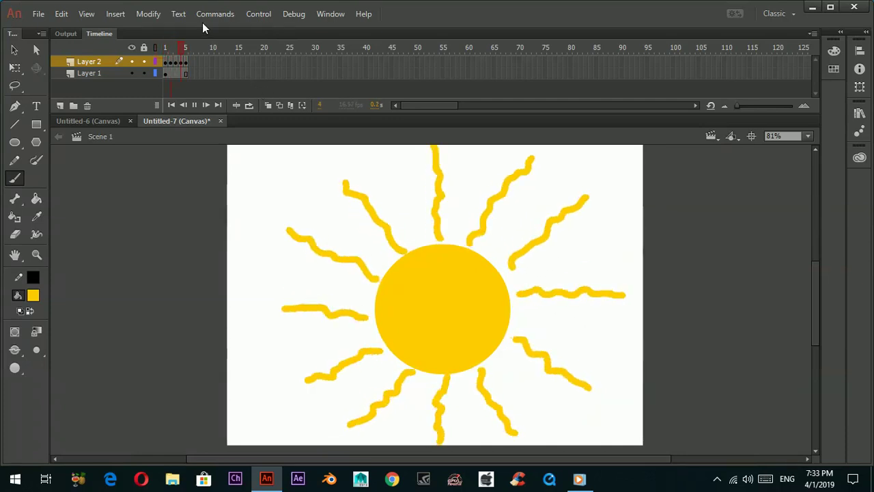
{"action": "left_click", "coordinate": [162, 50]}
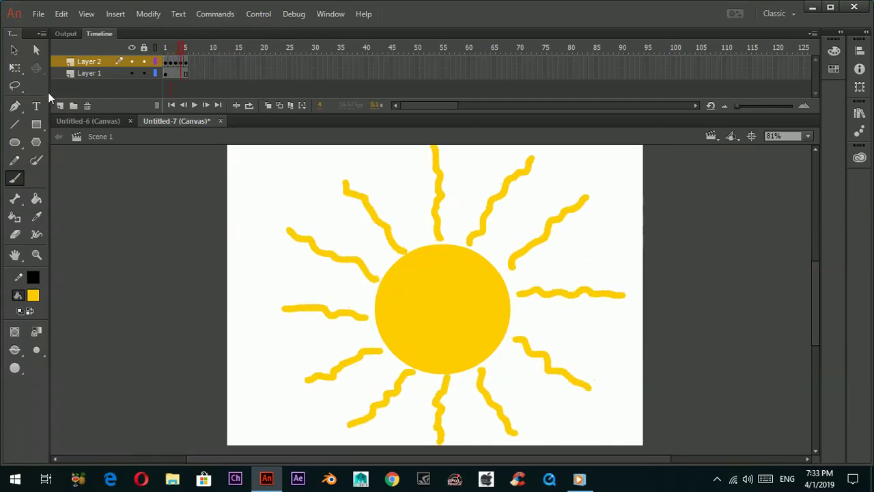
On Layer 1, draw two white circles side by side on the sun's face as eyes, using white fill and white stroke.
{"action": "left_click", "coordinate": [101, 73]}
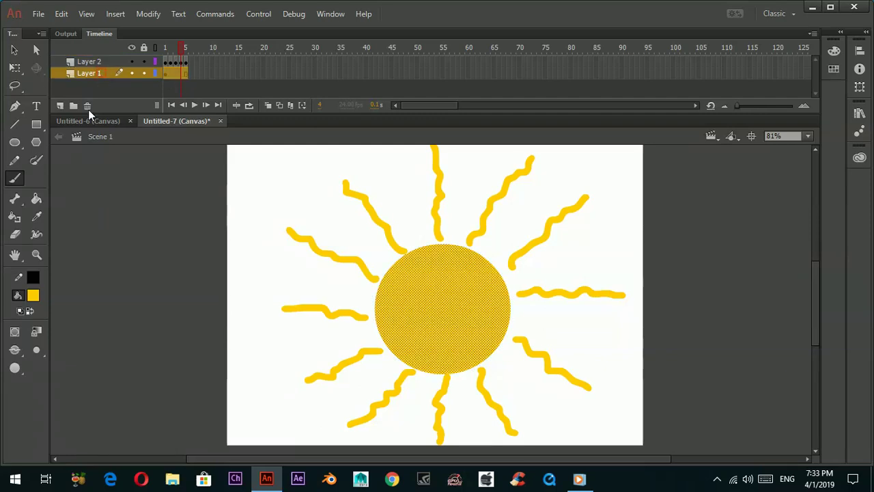
{"action": "left_click", "coordinate": [15, 142]}
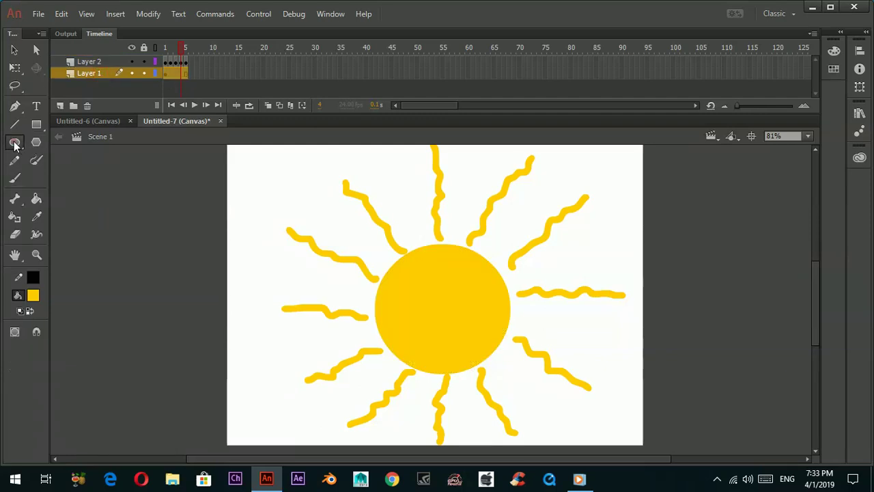
{"action": "left_click", "coordinate": [33, 295]}
{"action": "left_click", "coordinate": [80, 383]}
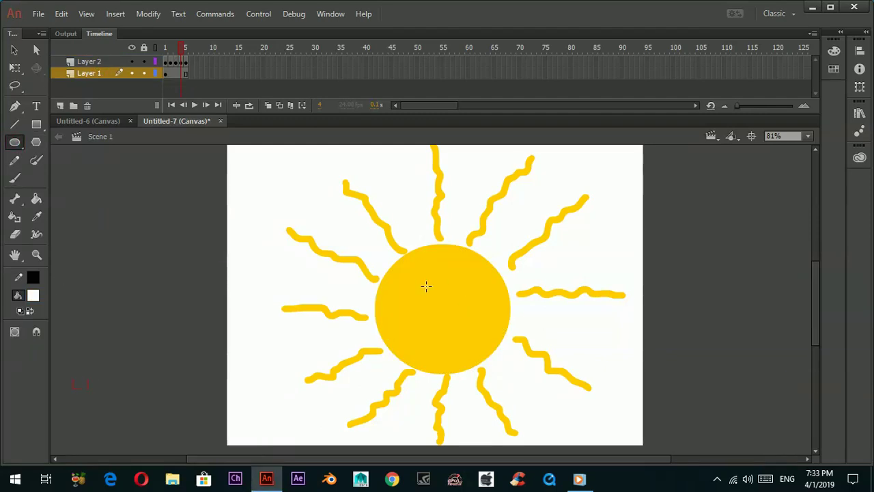
{"action": "left_click_drag", "start_coordinate": [402, 282], "coordinate": [435, 314]}
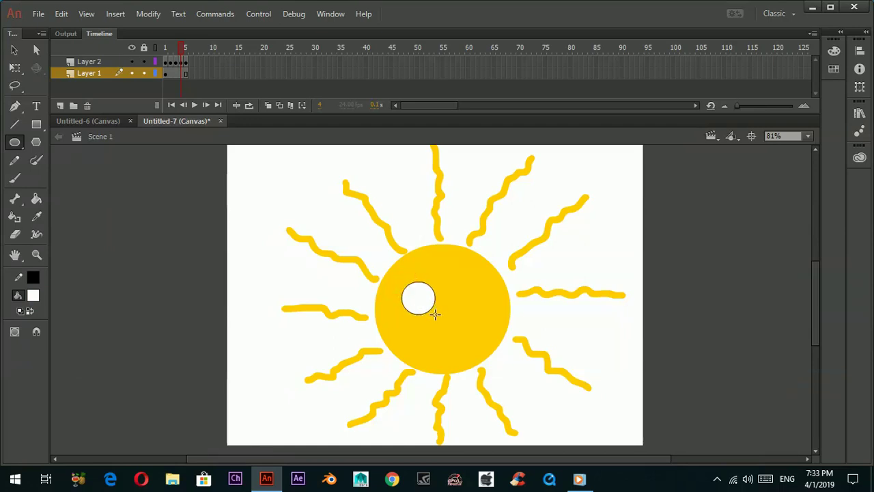
{"action": "key", "text": "ctrl+z"}
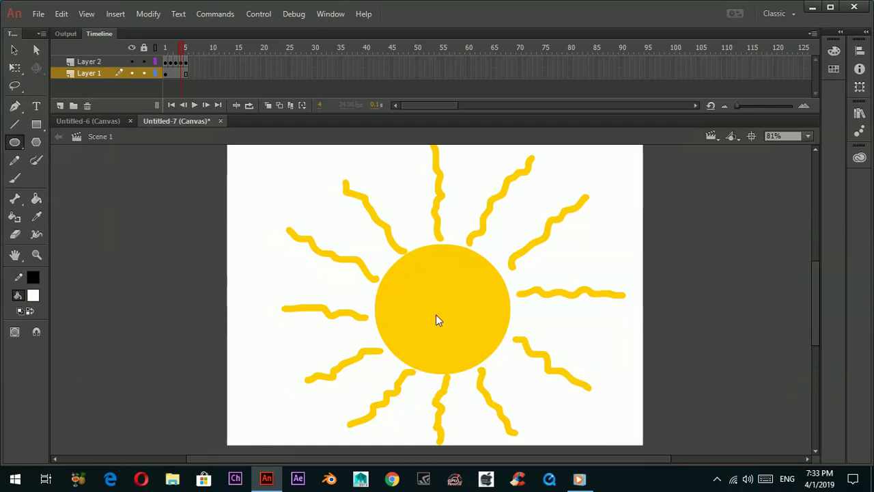
{"action": "left_click", "coordinate": [33, 276]}
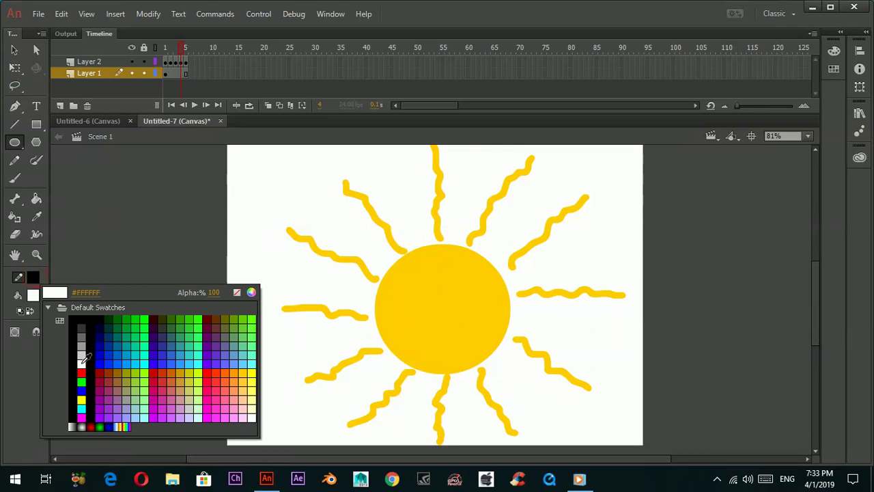
{"action": "left_click", "coordinate": [81, 363]}
{"action": "left_click_drag", "start_coordinate": [406, 286], "coordinate": [440, 321]}
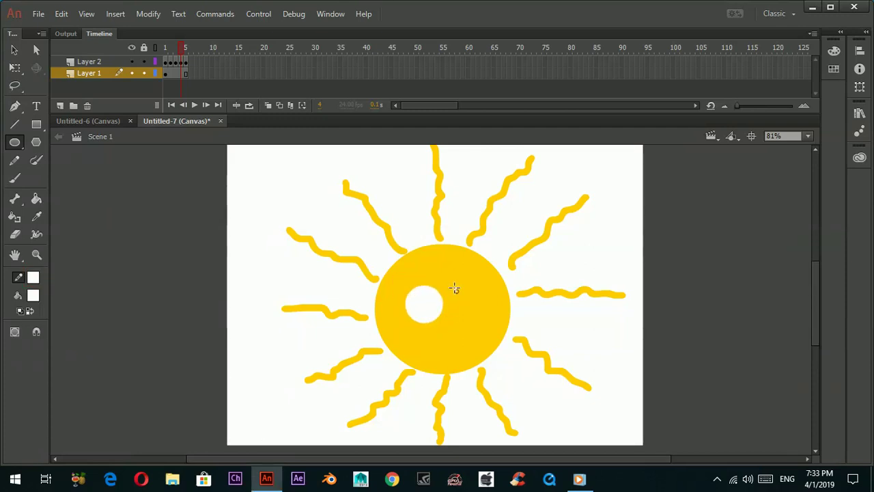
{"action": "left_click_drag", "start_coordinate": [454, 289], "coordinate": [491, 326]}
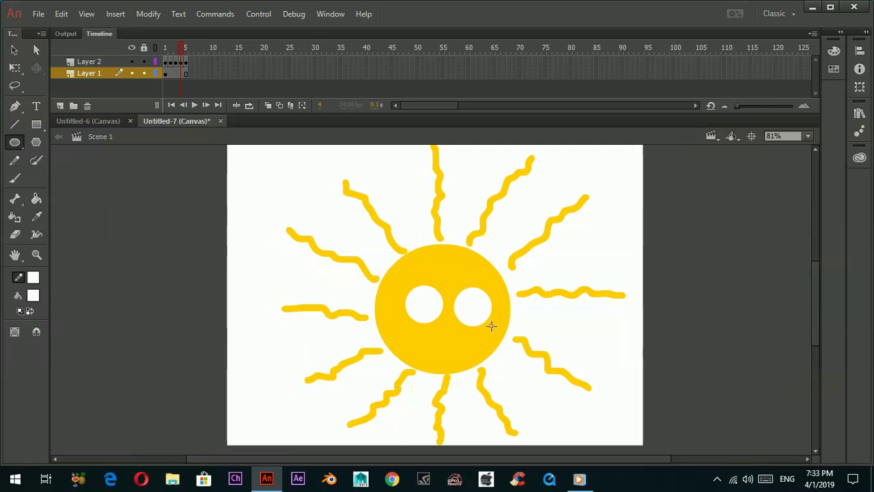
Draw a small black oval pupil inside each white eye, with both fill and stroke set to black.
{"action": "left_click", "coordinate": [33, 295]}
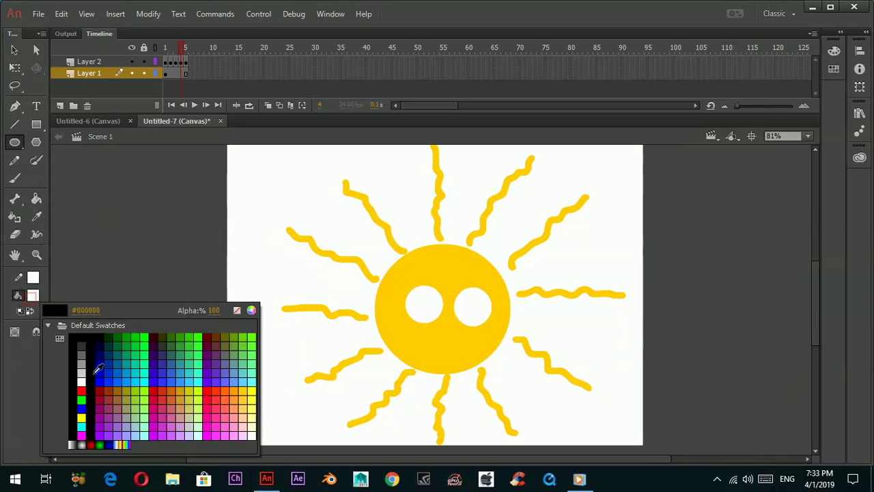
{"action": "left_click", "coordinate": [96, 394]}
{"action": "left_click", "coordinate": [32, 276]}
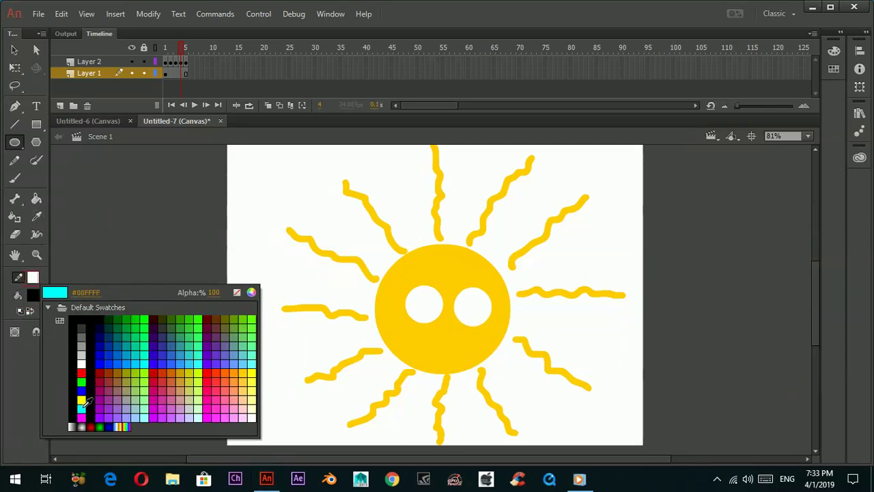
{"action": "left_click", "coordinate": [91, 403]}
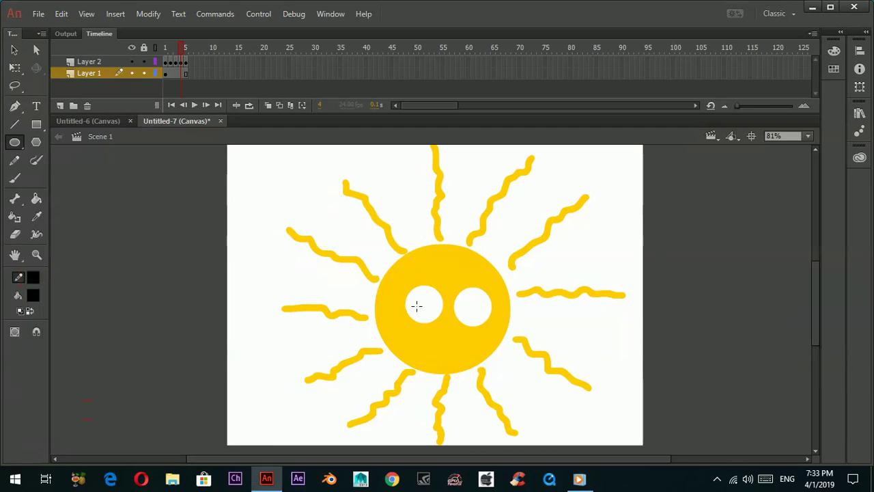
{"action": "mouse_move", "coordinate": [416, 303]}
{"action": "left_mouse_down"}
{"action": "mouse_move", "coordinate": [433, 324]}
{"action": "mouse_move", "coordinate": [477, 321]}
{"action": "left_mouse_up"}
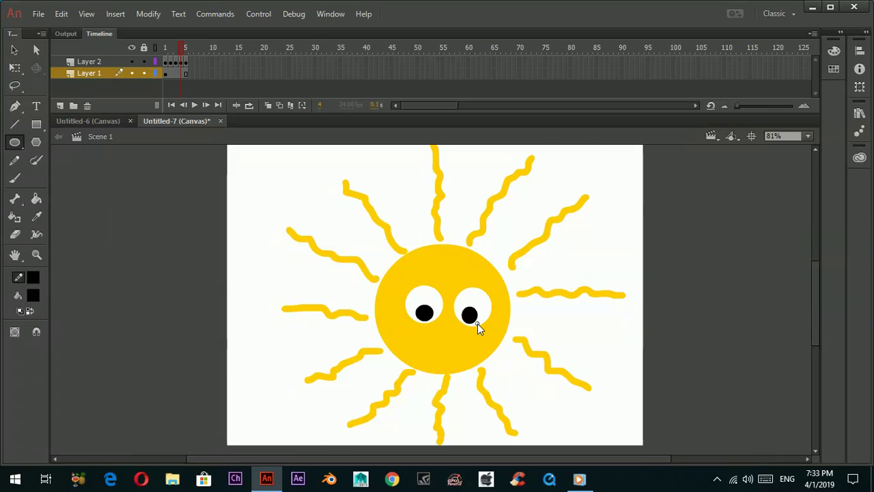
Paint two slanted angry eyebrows and a frowning mouth with a smaller black brush, and play the animation.
{"action": "left_click", "coordinate": [16, 178]}
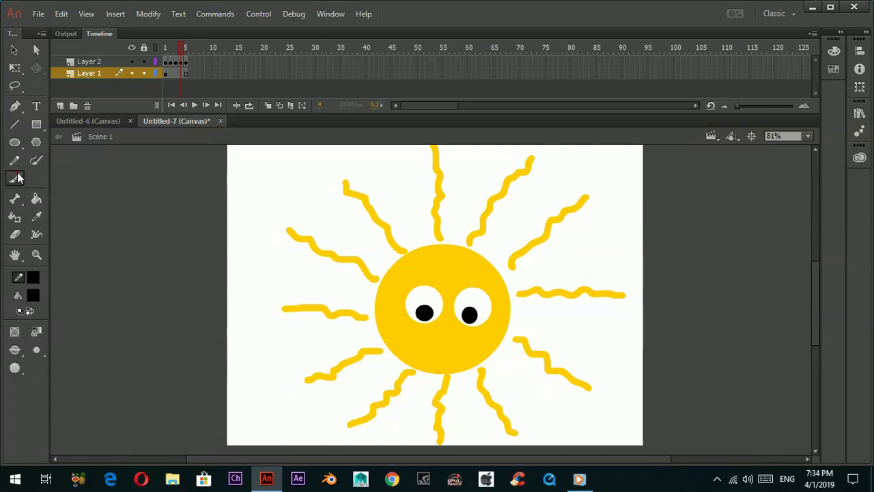
{"action": "left_click", "coordinate": [32, 349]}
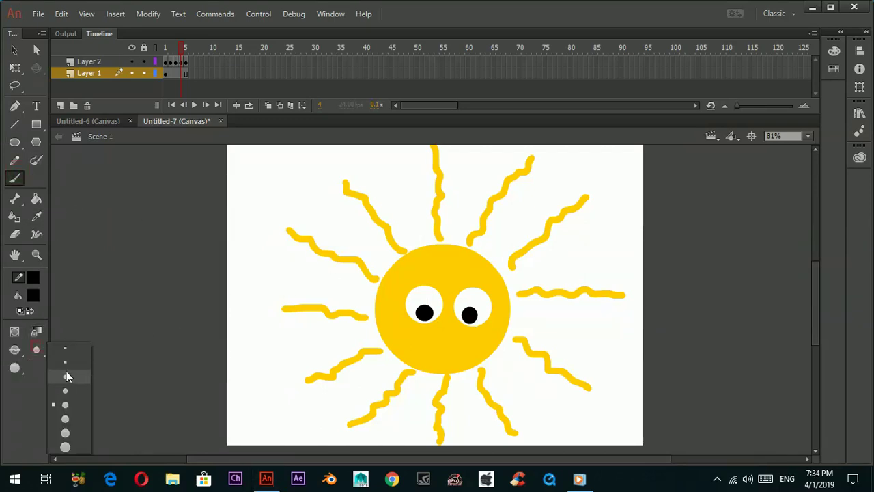
{"action": "left_click", "coordinate": [66, 374]}
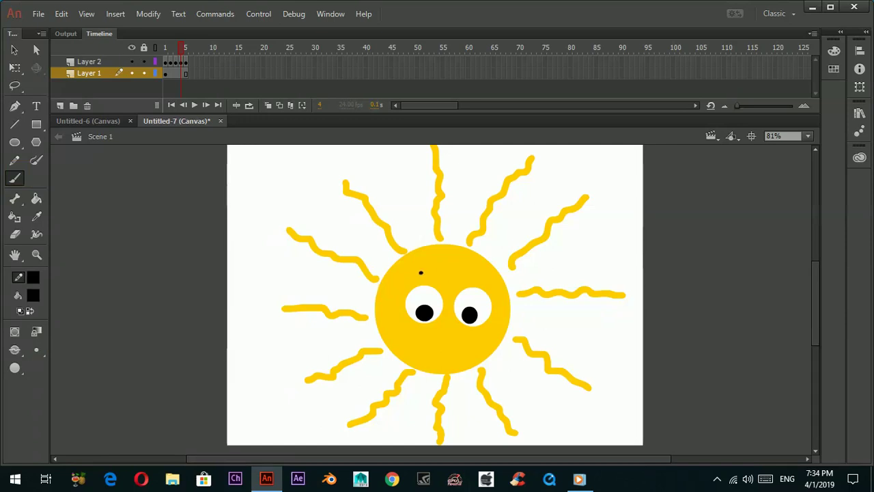
{"action": "mouse_move", "coordinate": [416, 273]}
{"action": "left_mouse_down"}
{"action": "mouse_move", "coordinate": [439, 286]}
{"action": "mouse_move", "coordinate": [477, 275]}
{"action": "left_mouse_up"}
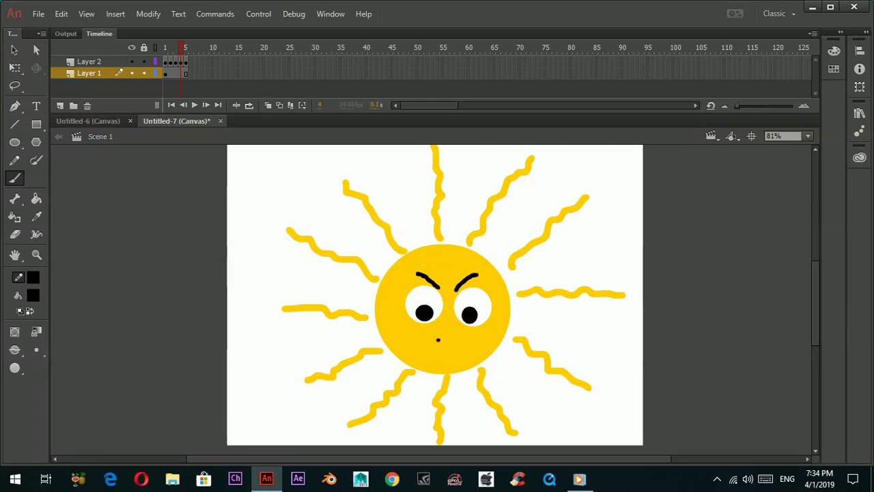
{"action": "left_click_drag", "start_coordinate": [442, 336], "coordinate": [462, 332]}
{"action": "left_click", "coordinate": [263, 15]}
{"action": "left_click", "coordinate": [269, 26]}
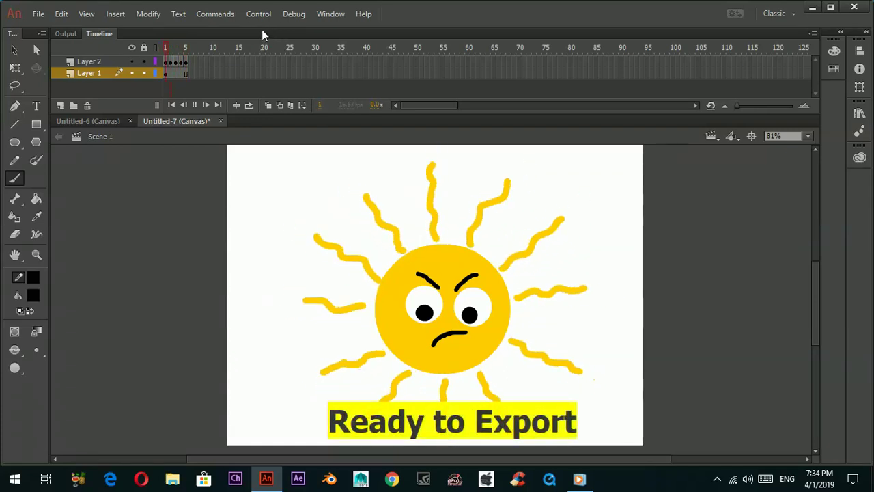
Export the movie to the Desktop as an Animated GIF named sun.
{"action": "left_click", "coordinate": [37, 13]}
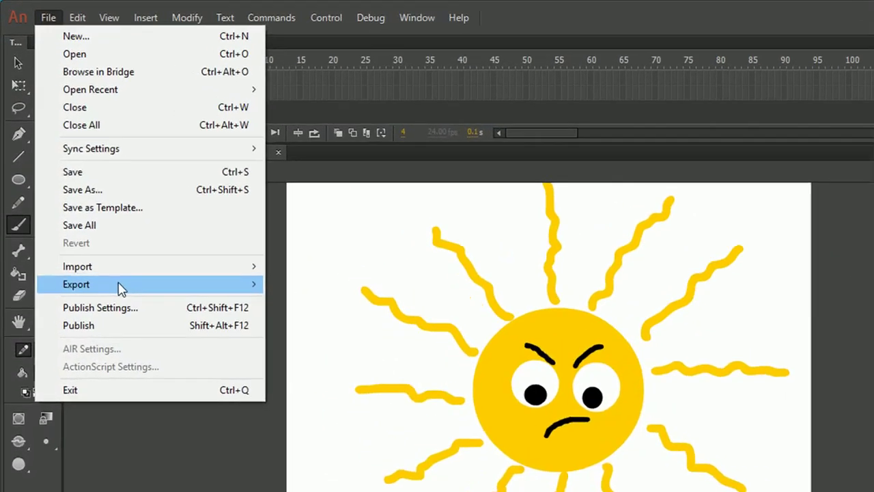
{"action": "mouse_move", "coordinate": [95, 226]}
{"action": "left_click", "coordinate": [338, 342]}
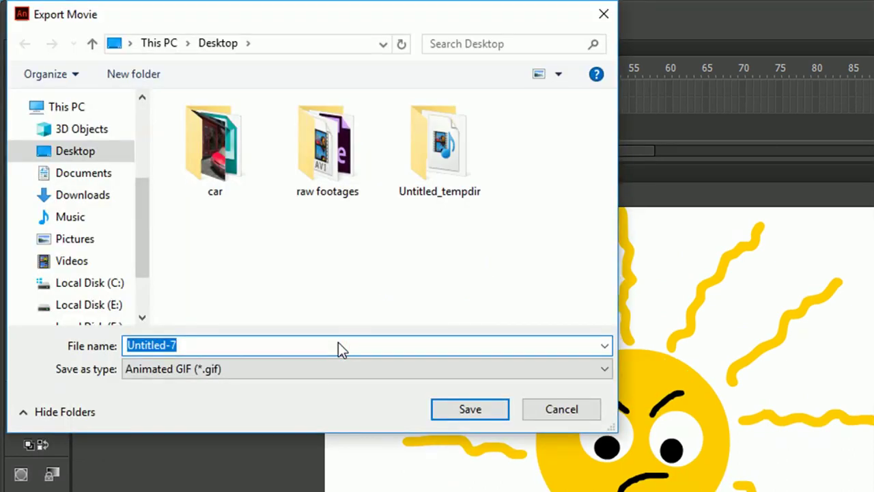
{"action": "left_click", "coordinate": [294, 367]}
{"action": "left_click", "coordinate": [202, 442]}
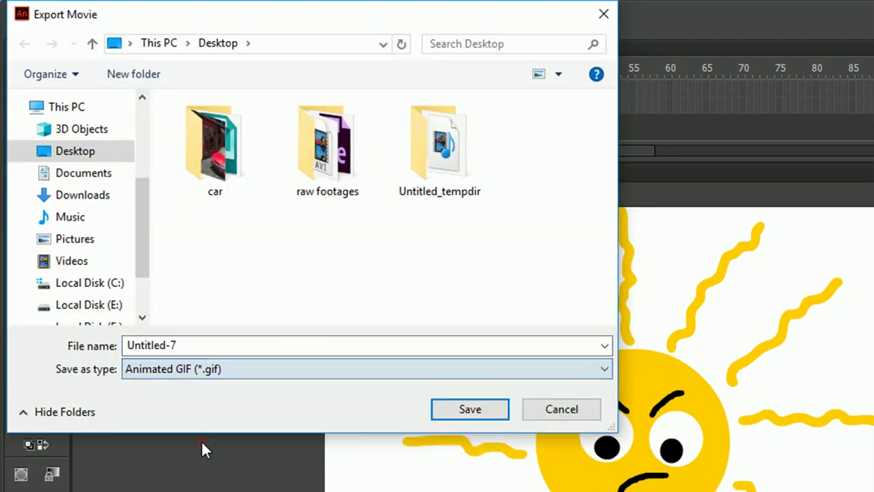
{"action": "double_click", "coordinate": [174, 345]}
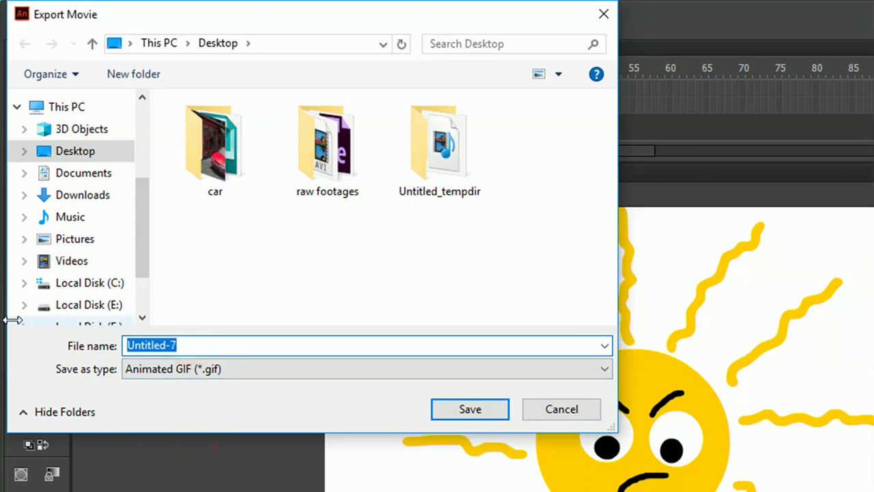
{"action": "type", "text": "sun"}
{"action": "left_click", "coordinate": [466, 408]}
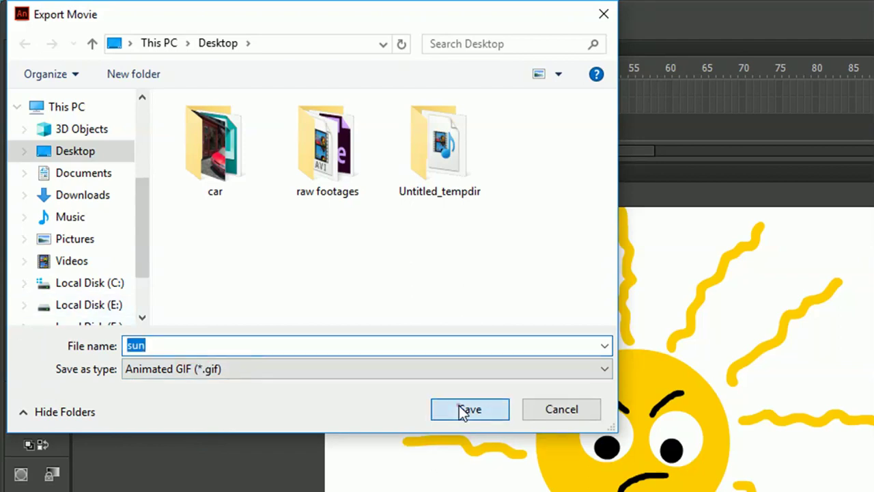
{"action": "left_click", "coordinate": [764, 234]}
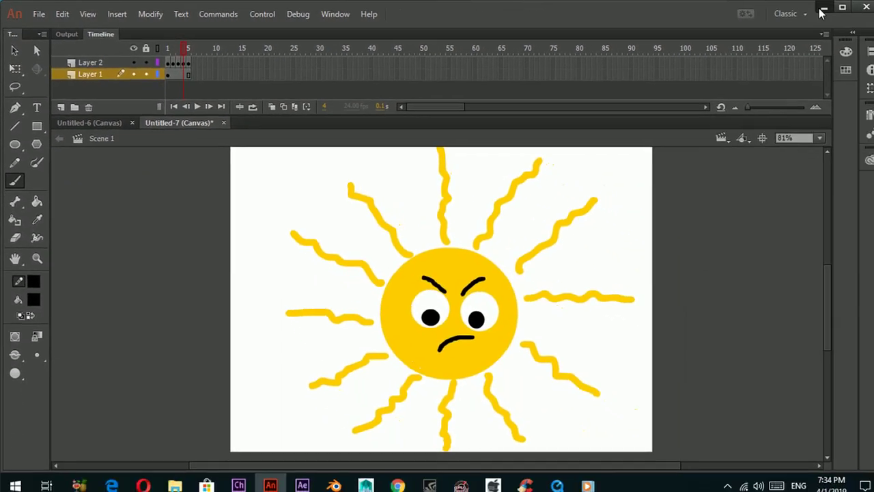
Switch to the Windows desktop and open the exported sun GIF.
{"action": "left_click", "coordinate": [807, 8]}
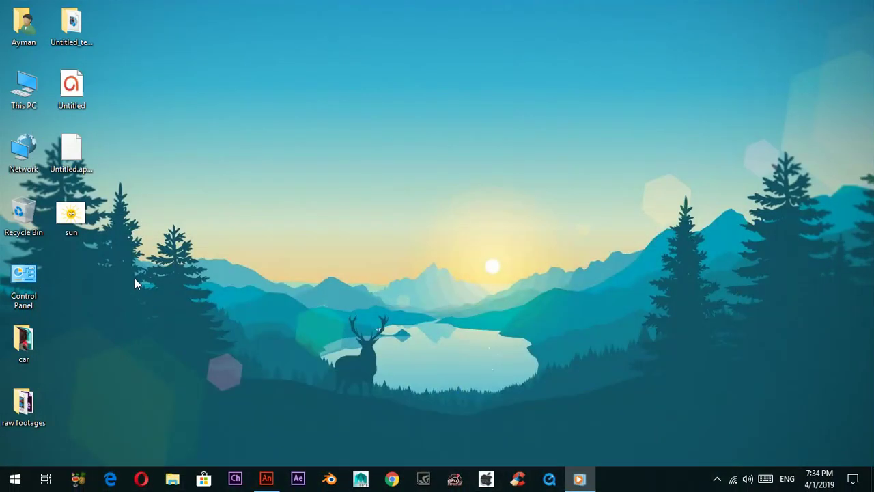
{"action": "double_click", "coordinate": [69, 215]}
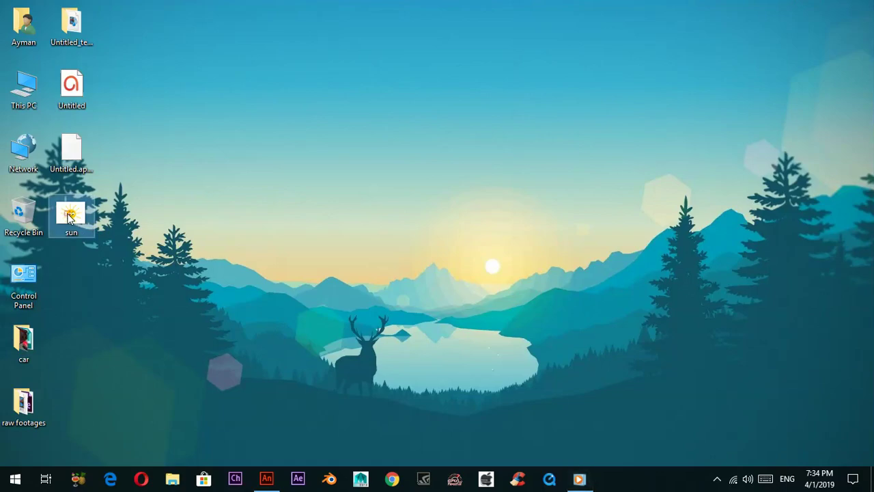